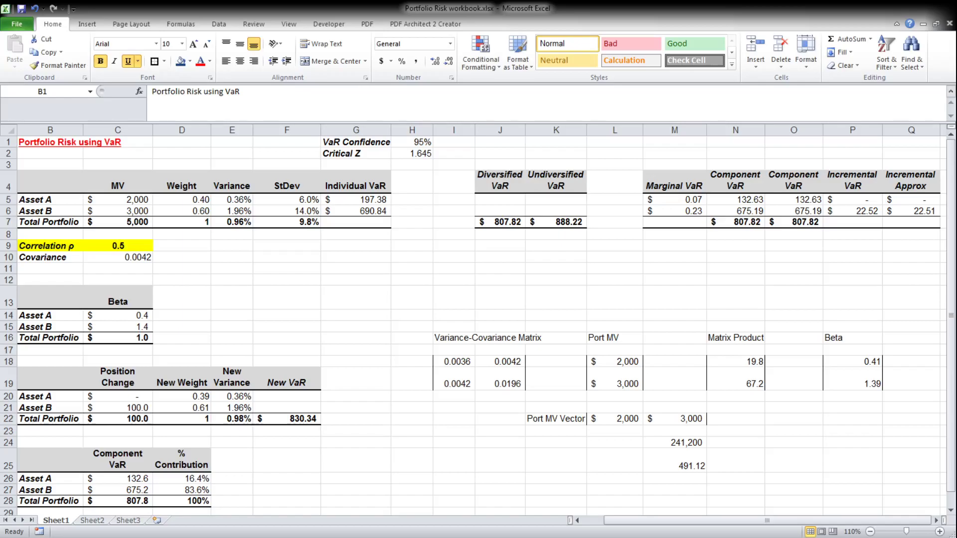
- Review the portfolio's total and individual market values, plus the individual, diversified, undiversified, marginal, component and incremental VaR headings
{"action": "left_click", "coordinate": [134, 223]}
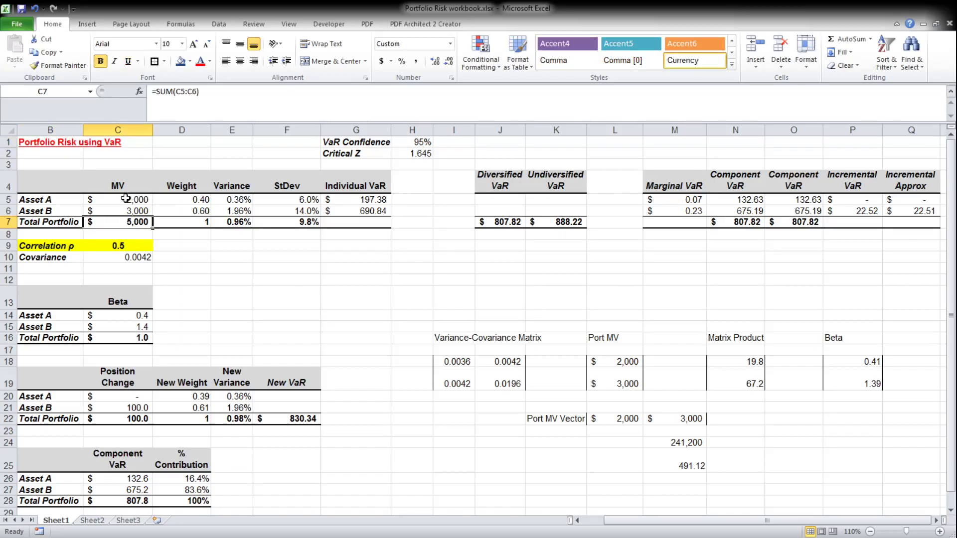
{"action": "left_click", "coordinate": [126, 199]}
{"action": "left_click", "coordinate": [132, 212]}
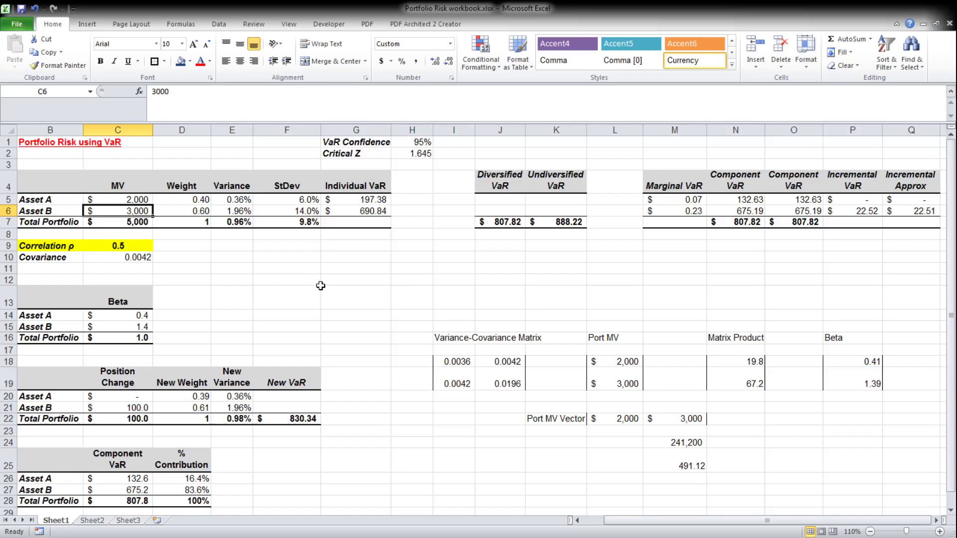
{"action": "left_click", "coordinate": [351, 178]}
{"action": "left_click", "coordinate": [503, 183]}
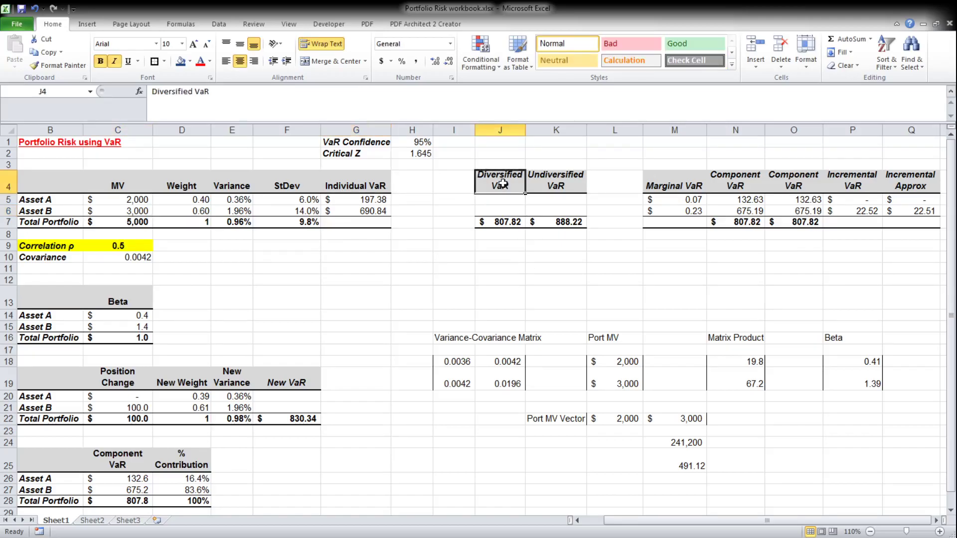
{"action": "left_click", "coordinate": [563, 184]}
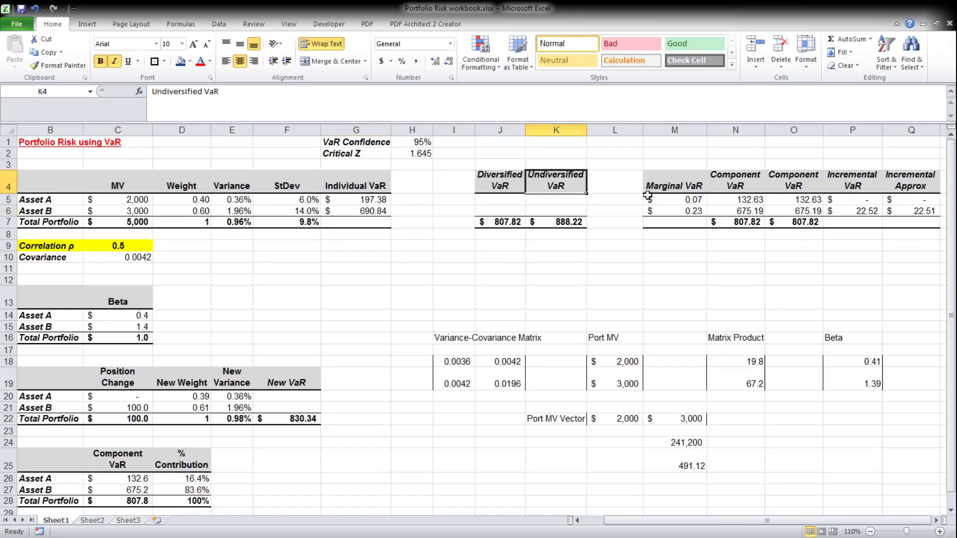
{"action": "left_click", "coordinate": [666, 179]}
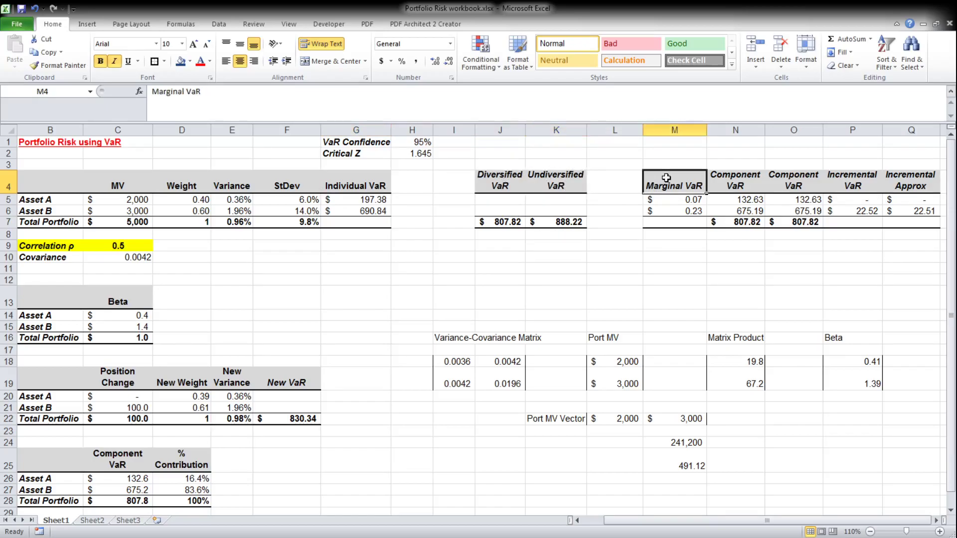
{"action": "left_click", "coordinate": [732, 175]}
{"action": "left_click", "coordinate": [842, 179]}
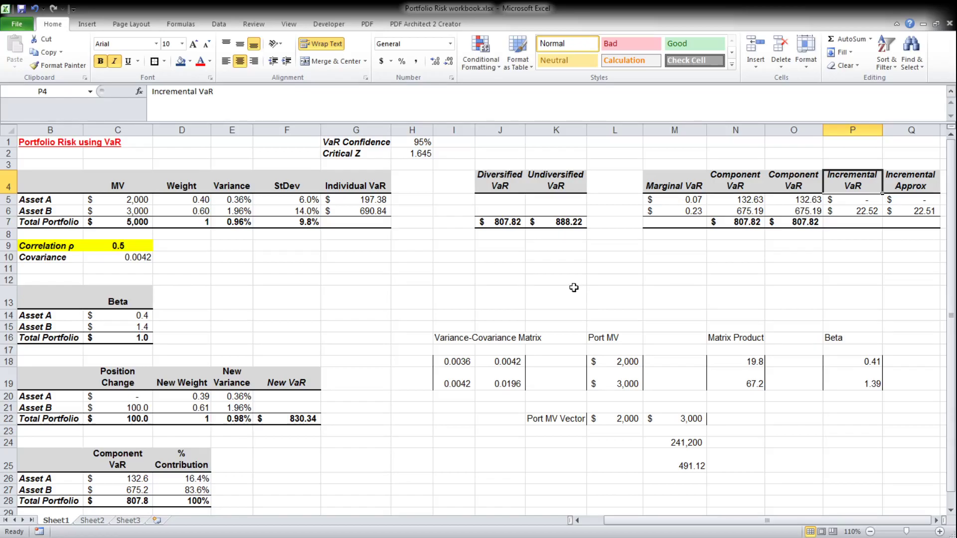
- Examine the VaR confidence level and how Individual VaR is calculated from the market values of Asset A and Asset B
{"action": "left_click", "coordinate": [410, 142]}
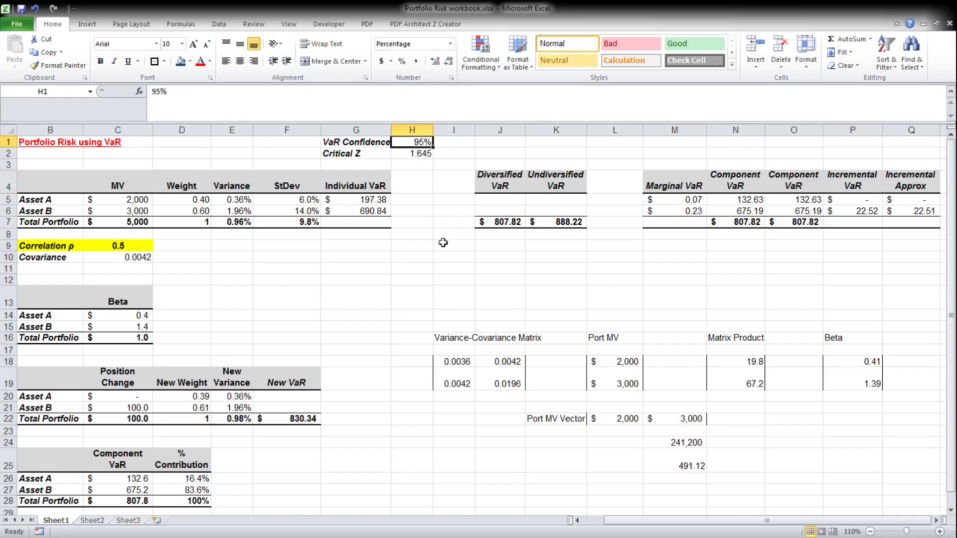
{"action": "left_click", "coordinate": [126, 201]}
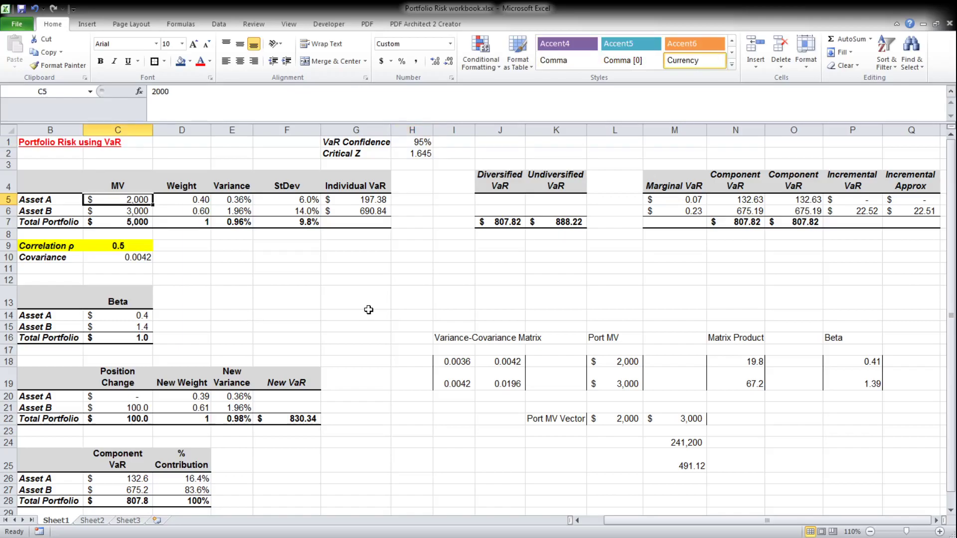
{"action": "left_click", "coordinate": [376, 201]}
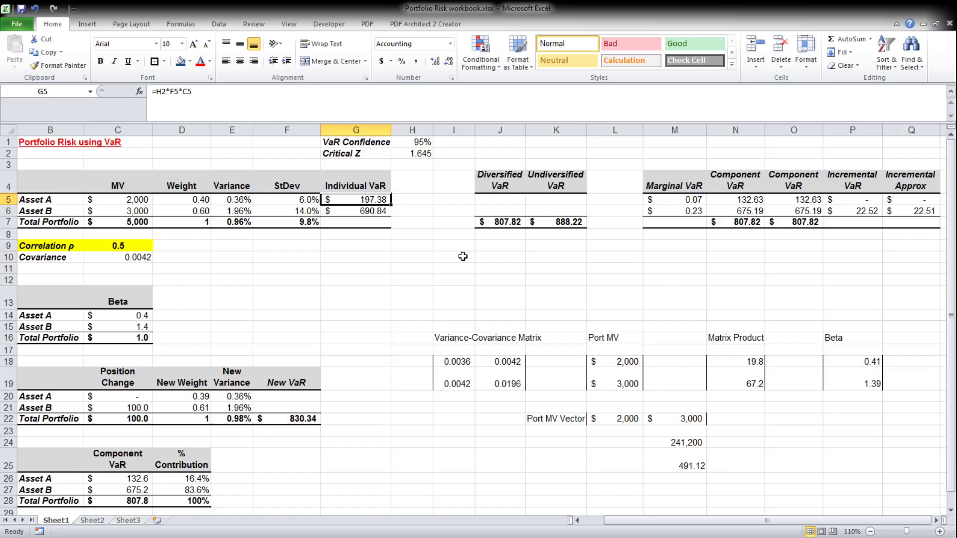
{"action": "left_click", "coordinate": [133, 200]}
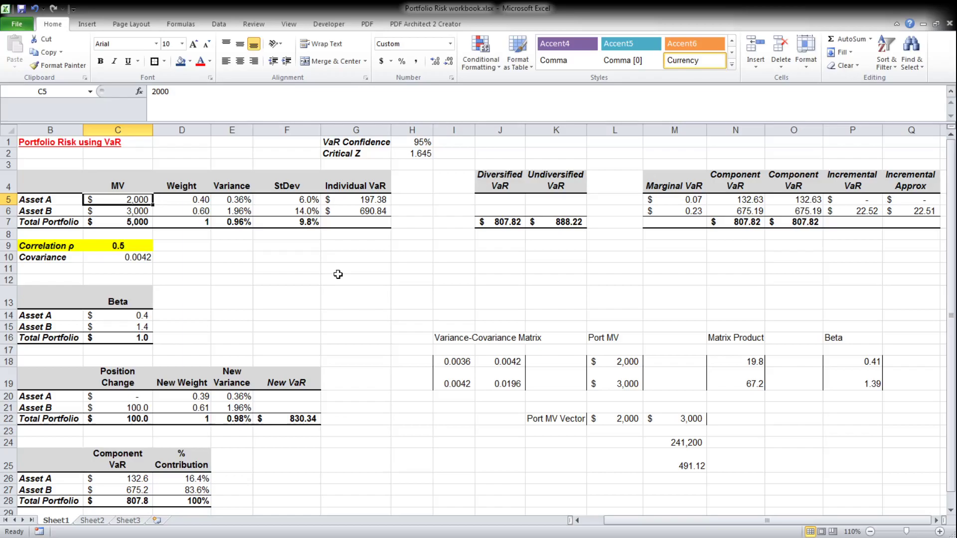
{"action": "left_click", "coordinate": [126, 209]}
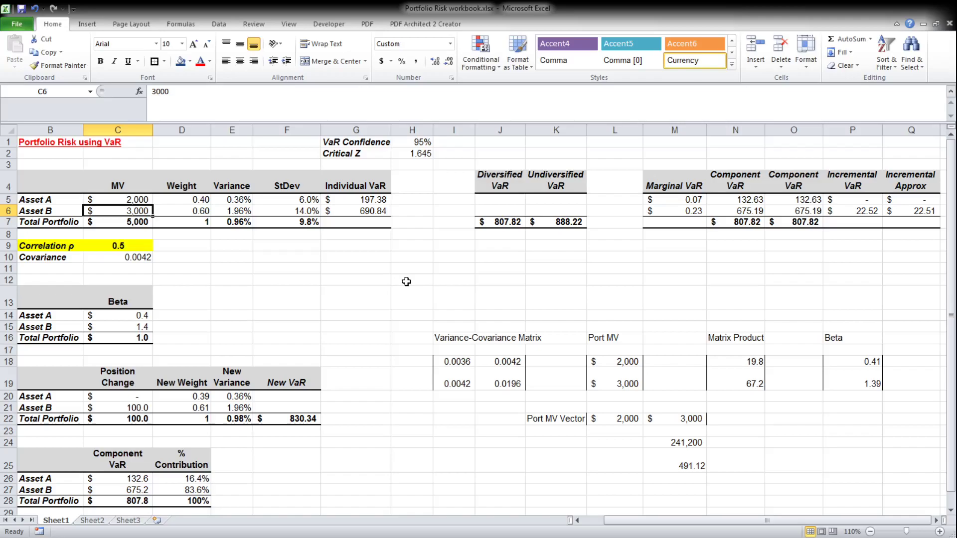
{"action": "left_click", "coordinate": [376, 211]}
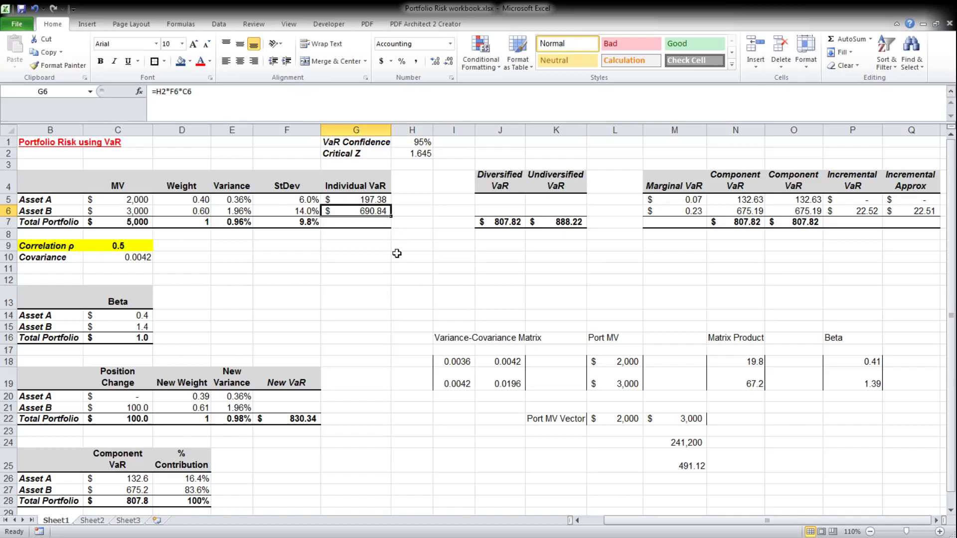
{"action": "left_click", "coordinate": [111, 208]}
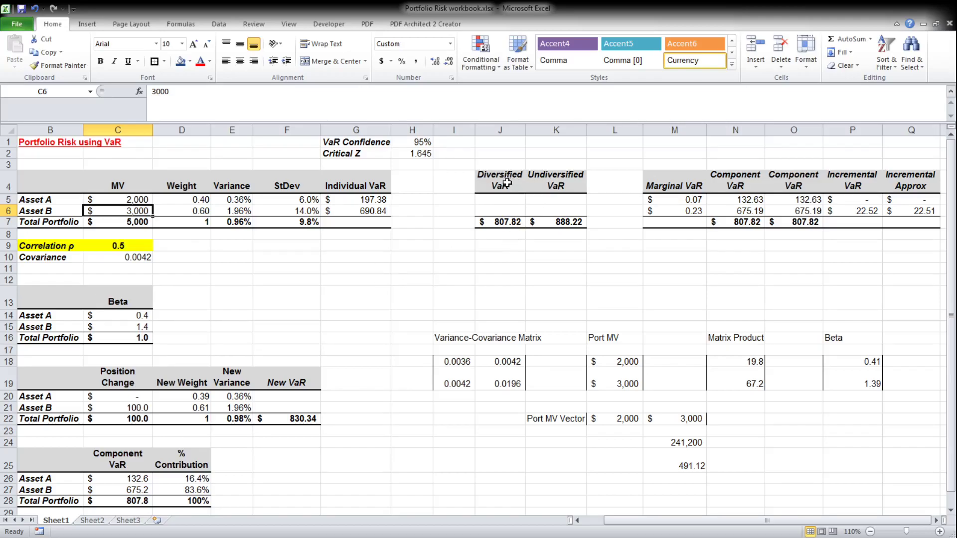
- Compare the formulas for diversified and undiversified portfolio VaR, and check the correlation input in C9
{"action": "left_click", "coordinate": [493, 176]}
{"action": "left_click", "coordinate": [559, 174]}
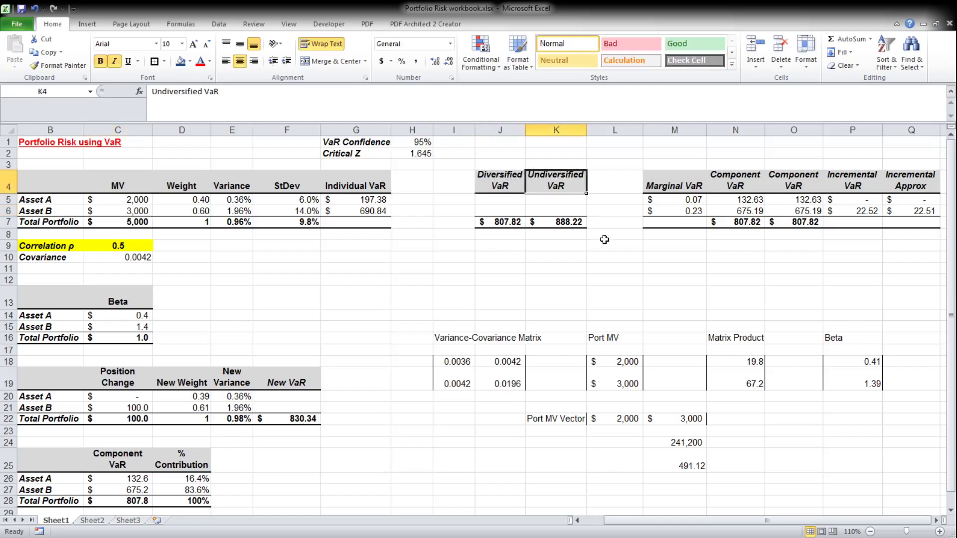
{"action": "left_click", "coordinate": [561, 222]}
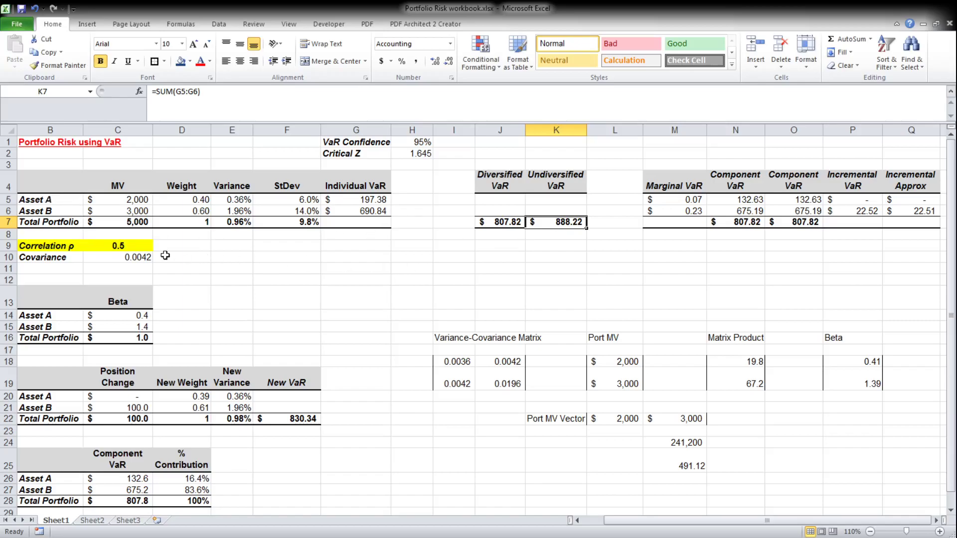
{"action": "left_click", "coordinate": [138, 245]}
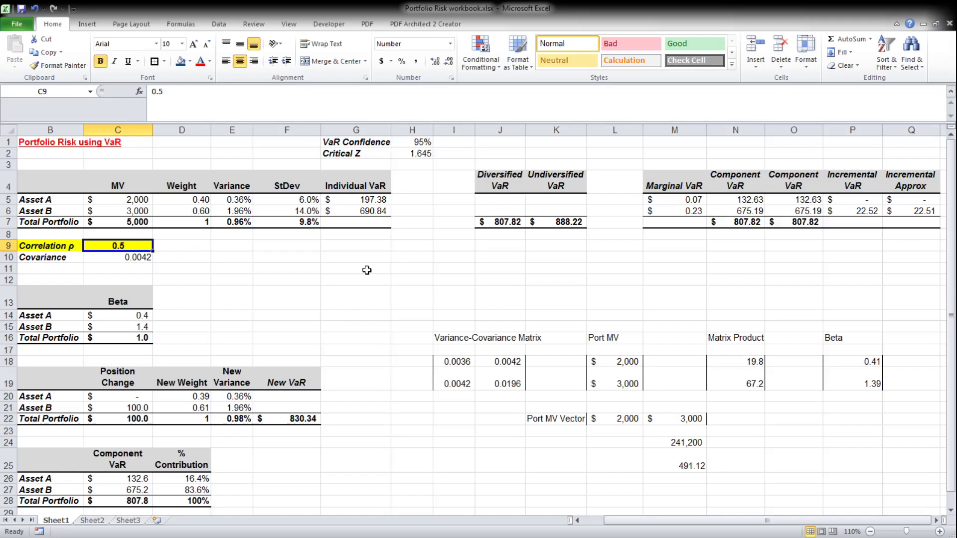
{"action": "left_click", "coordinate": [578, 221]}
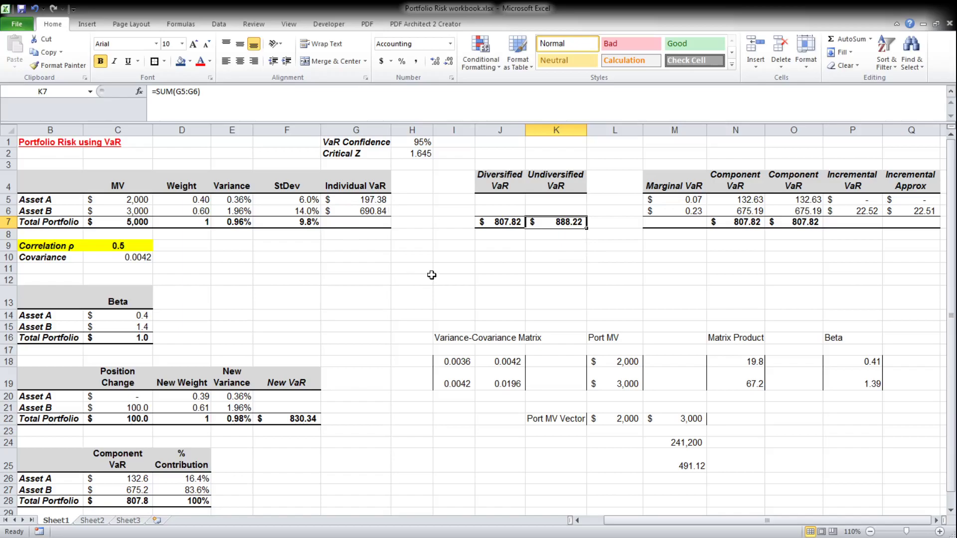
{"action": "left_click", "coordinate": [508, 220]}
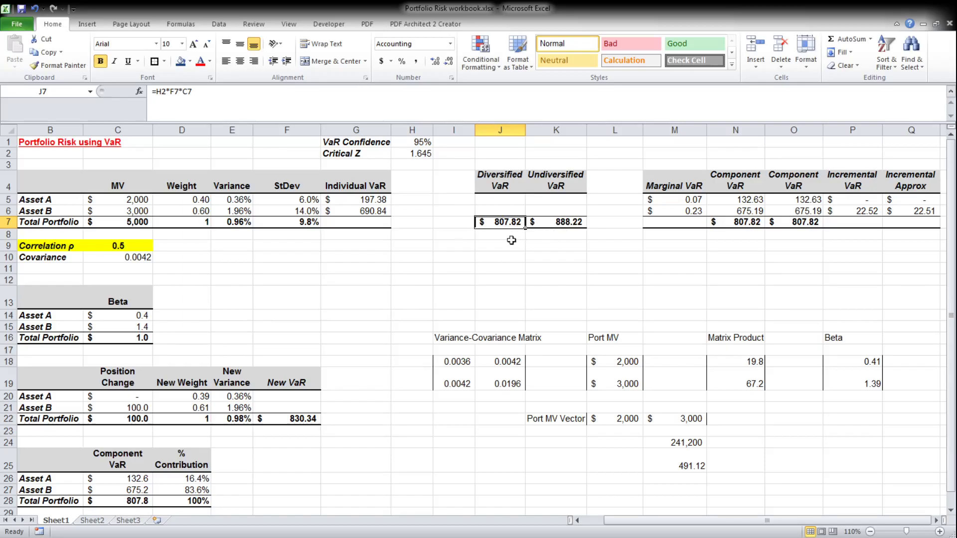
- Set the correlation in C9 to 1 and compare the diversified VaR with the undiversified VaR
{"action": "left_click", "coordinate": [127, 242]}
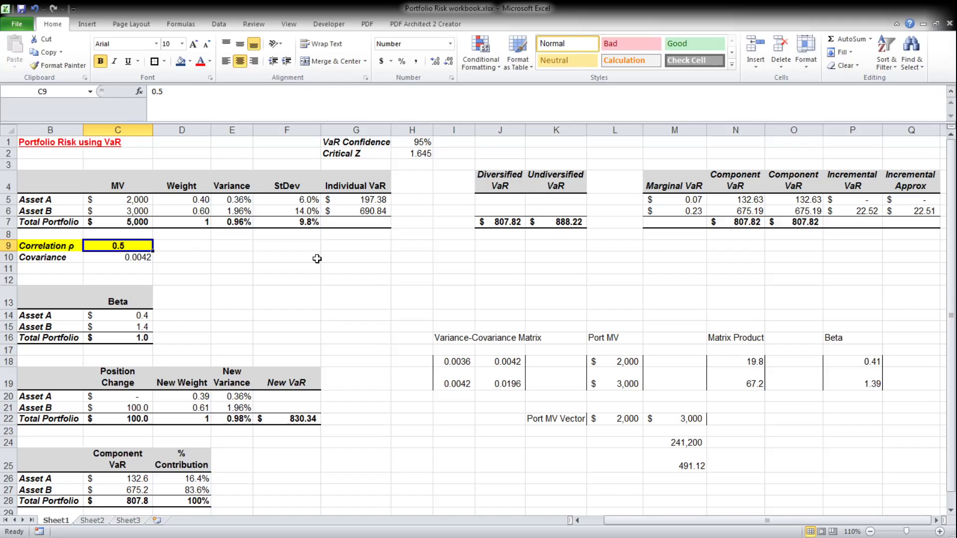
{"action": "type", "text": "1"}
{"action": "key", "text": "Return"}
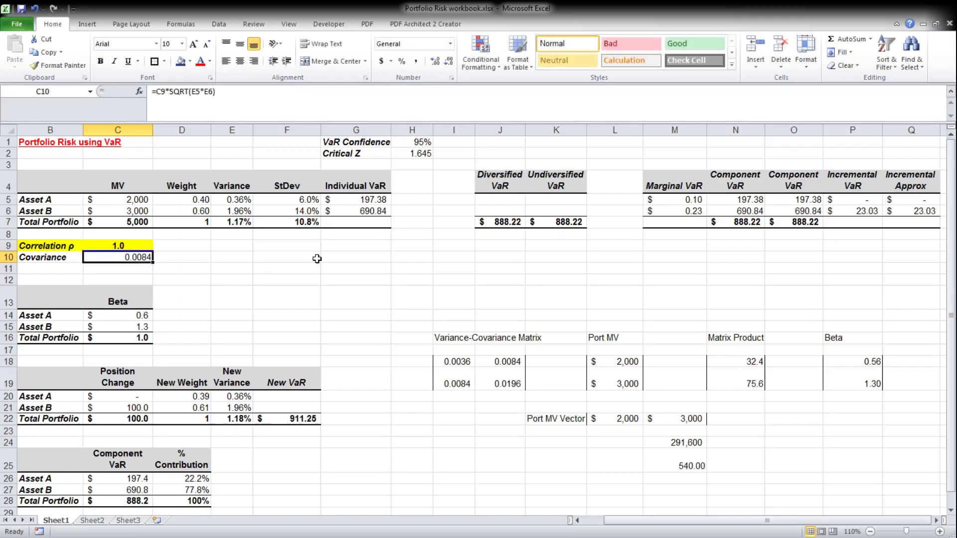
{"action": "left_click", "coordinate": [487, 222]}
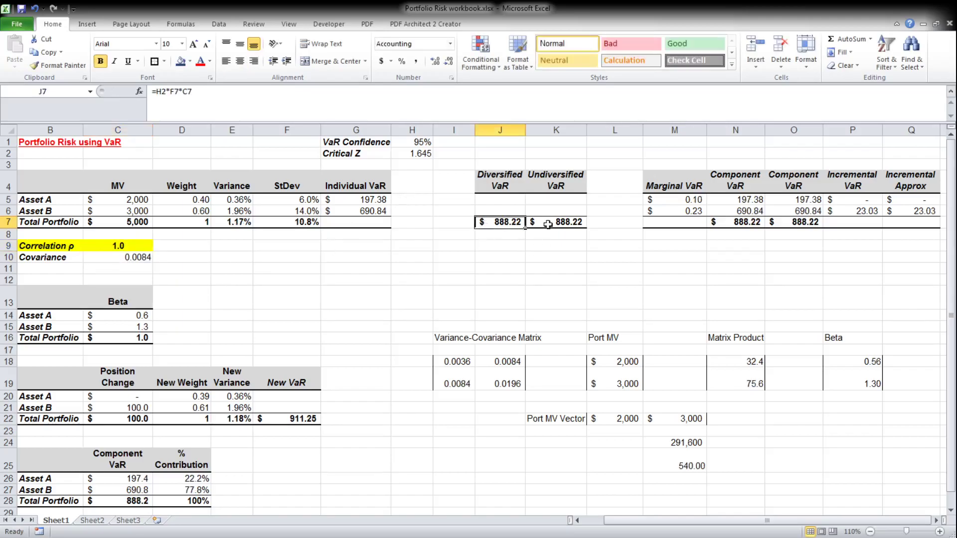
{"action": "left_click", "coordinate": [547, 225]}
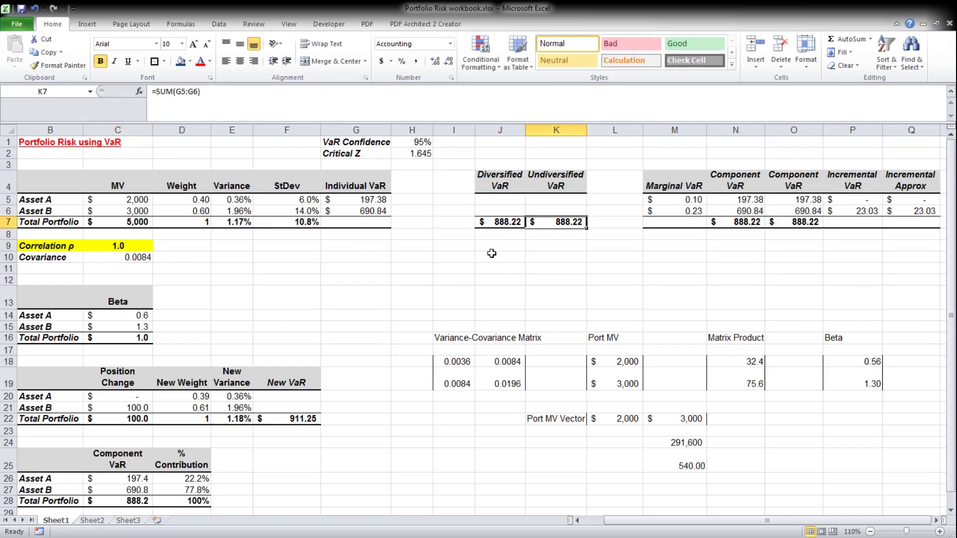
- Set the correlation in C9 to 0 and check the diversified portfolio VaR
{"action": "left_click", "coordinate": [120, 246]}
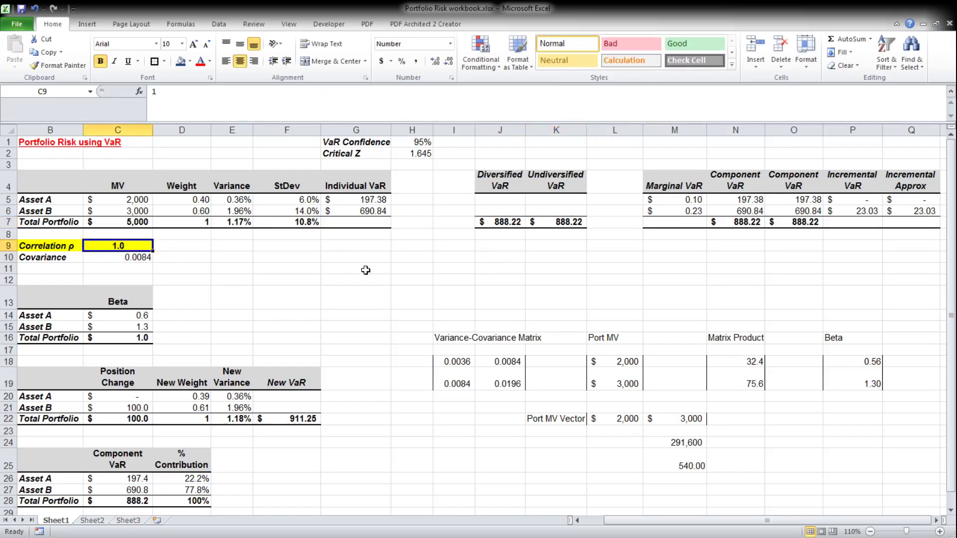
{"action": "type", "text": "0"}
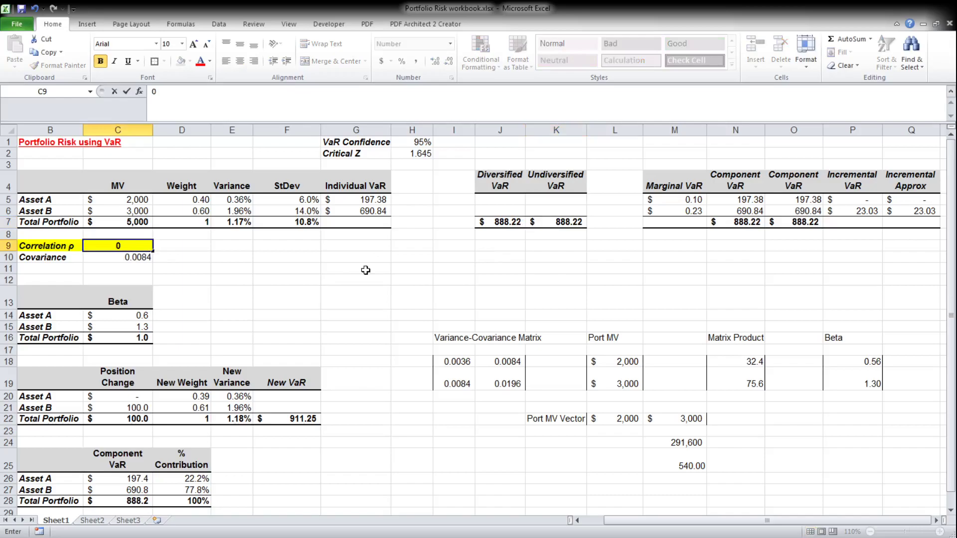
{"action": "key", "text": "Return"}
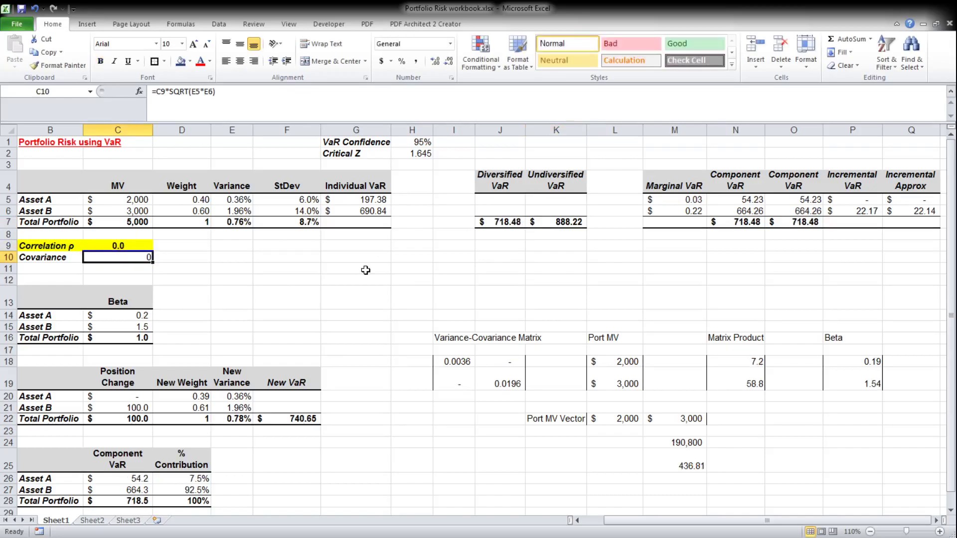
{"action": "left_click", "coordinate": [501, 223]}
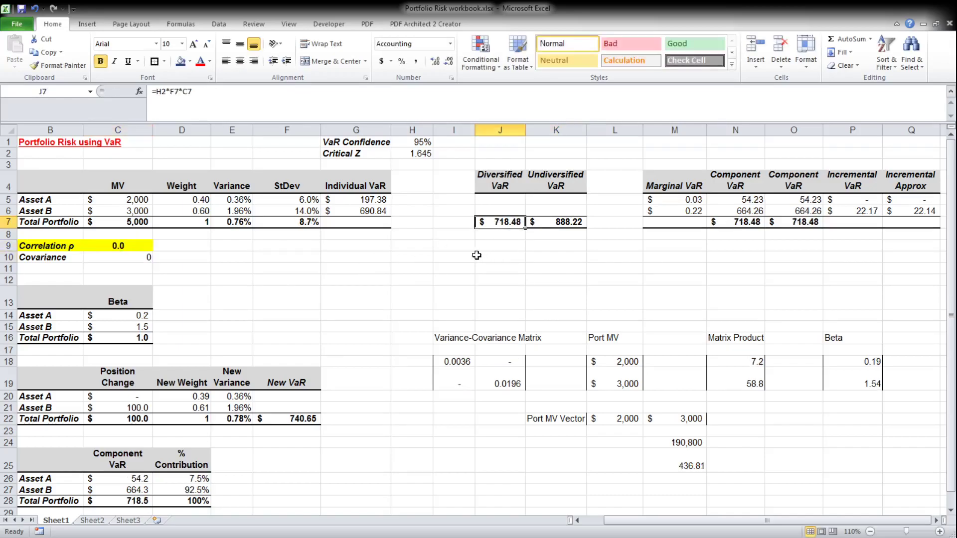
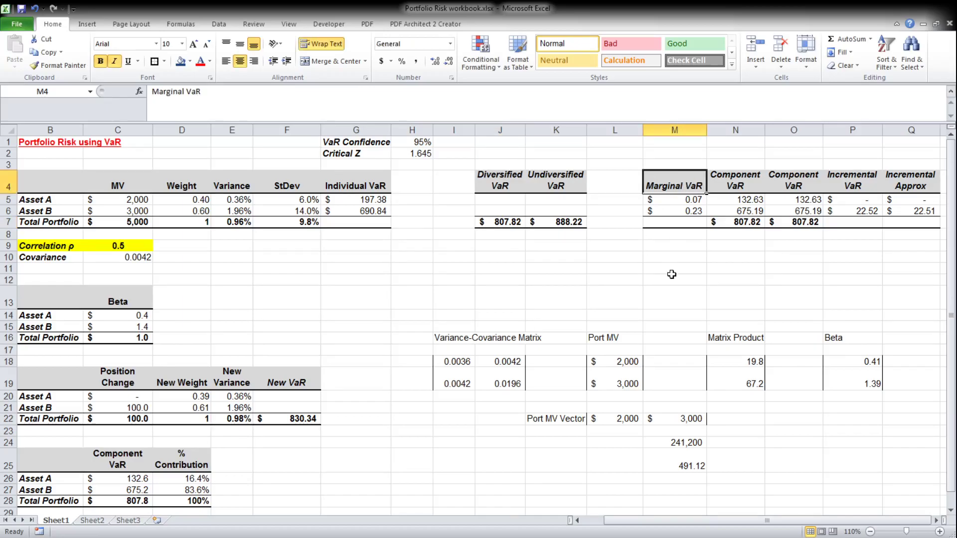
- Examine the Marginal VaR formulas in M5 and M6 and compare the figures for Asset A and Asset B
{"action": "left_click", "coordinate": [680, 202]}
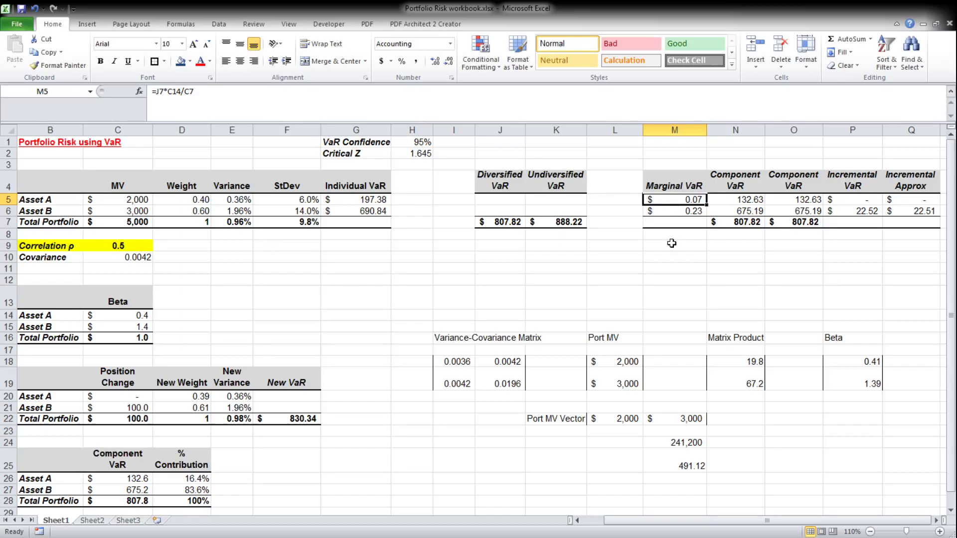
{"action": "left_click", "coordinate": [671, 214]}
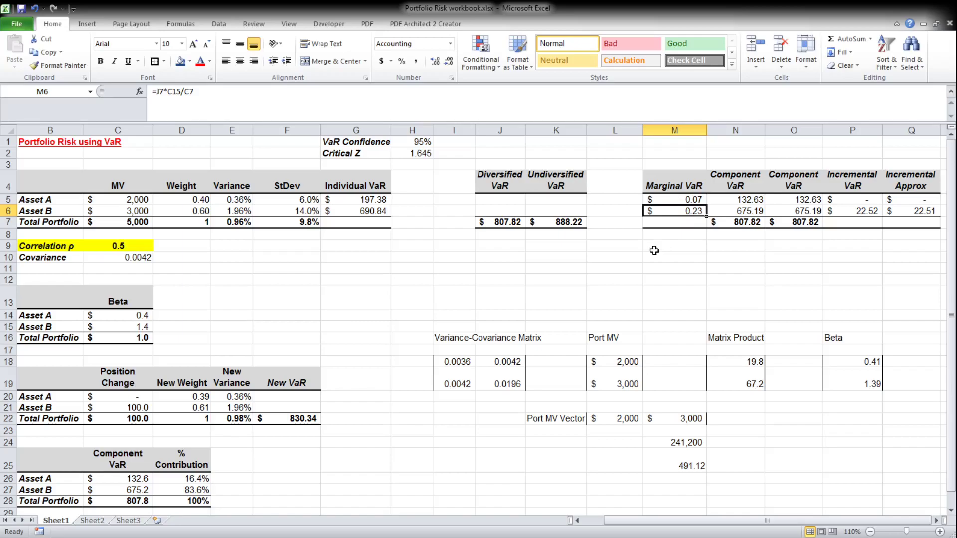
{"action": "left_click", "coordinate": [692, 198]}
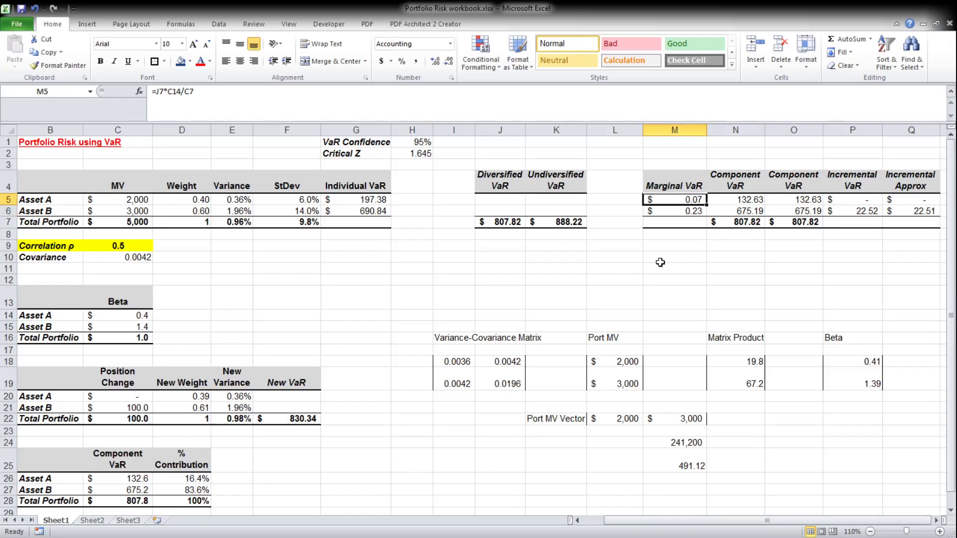
{"action": "left_click", "coordinate": [683, 210]}
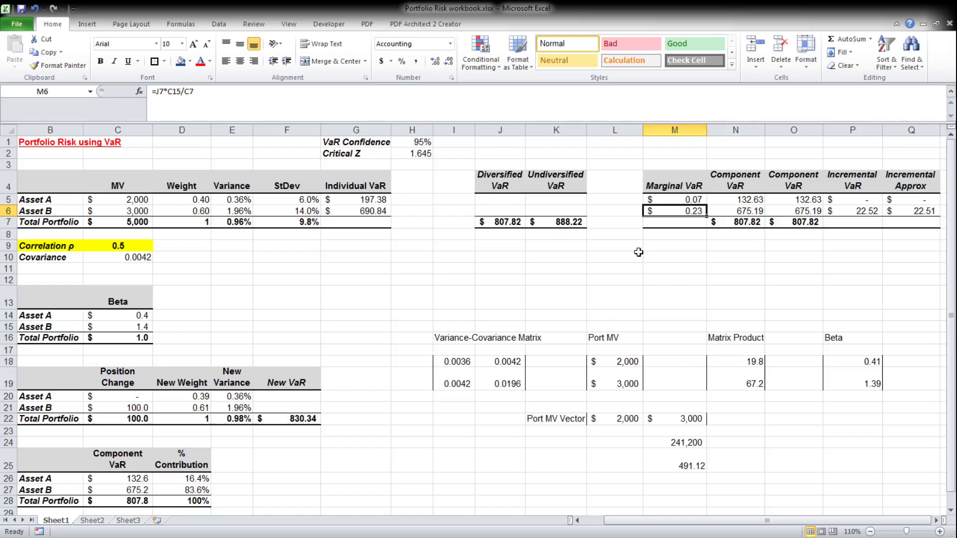
{"action": "left_click_drag", "start_coordinate": [681, 198], "coordinate": [680, 210]}
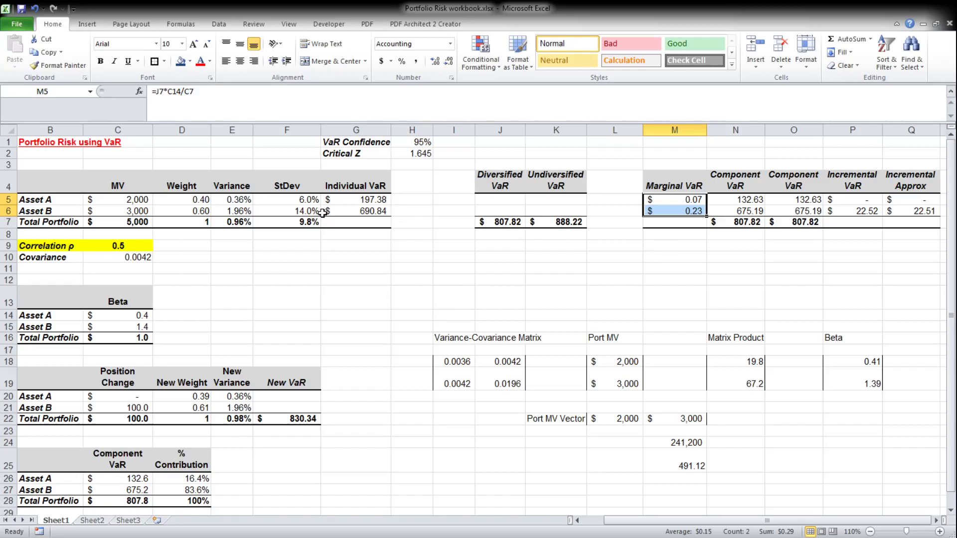
{"action": "left_click", "coordinate": [70, 210]}
{"action": "left_click", "coordinate": [62, 200]}
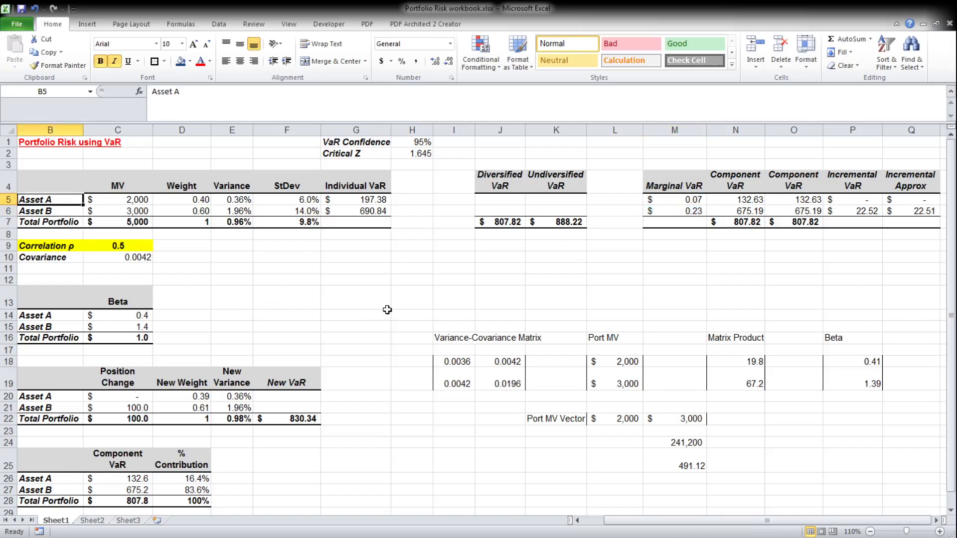
- Examine the Component VaR formulas in N5 and N6 and compare their total in N7 with the diversified VaR in J7
{"action": "left_click", "coordinate": [728, 184]}
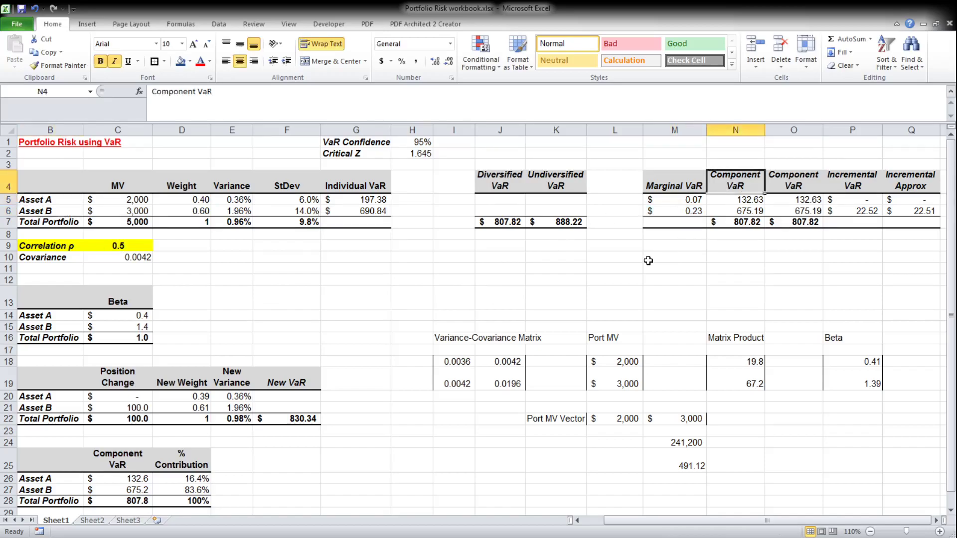
{"action": "mouse_move", "coordinate": [738, 201]}
{"action": "left_mouse_down"}
{"action": "mouse_move", "coordinate": [739, 211]}
{"action": "mouse_move", "coordinate": [745, 201]}
{"action": "left_mouse_up"}
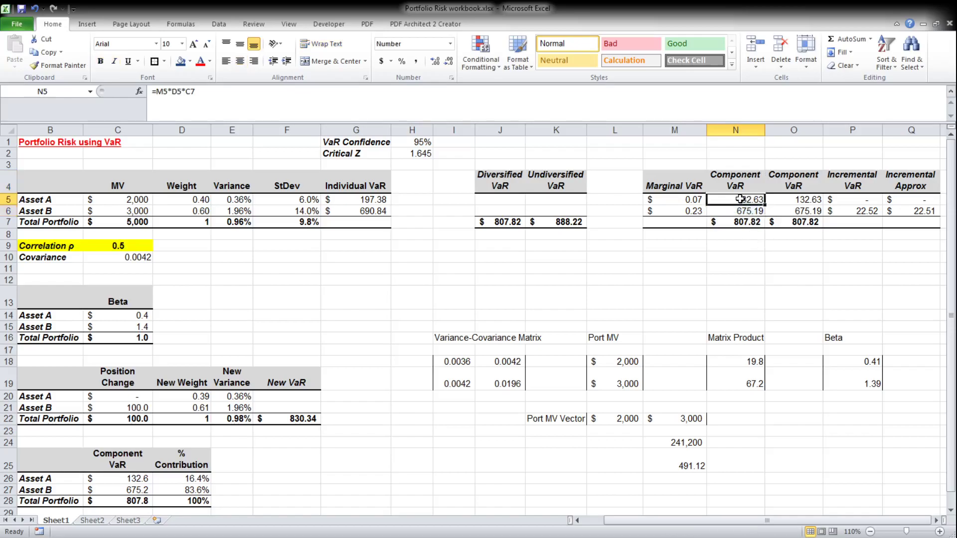
{"action": "left_click", "coordinate": [739, 209]}
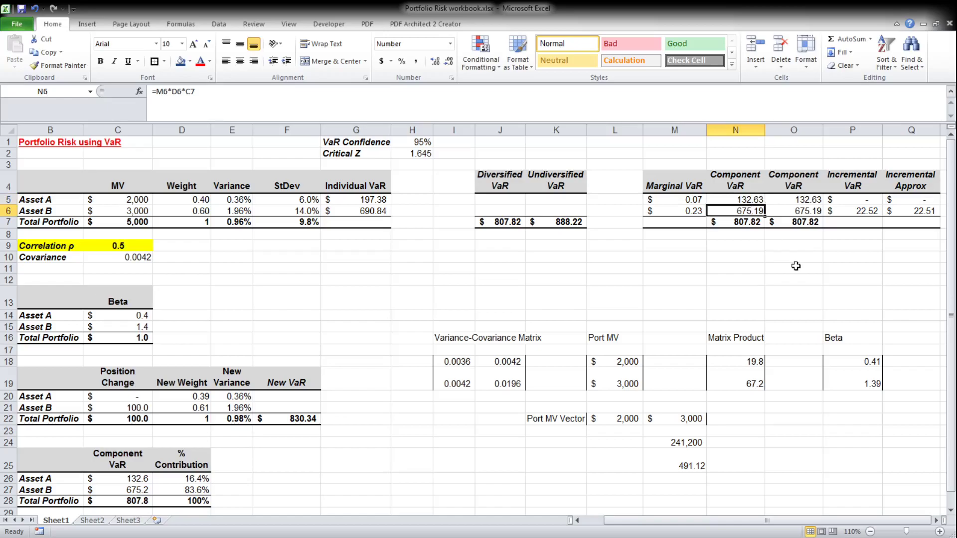
{"action": "left_click", "coordinate": [736, 225]}
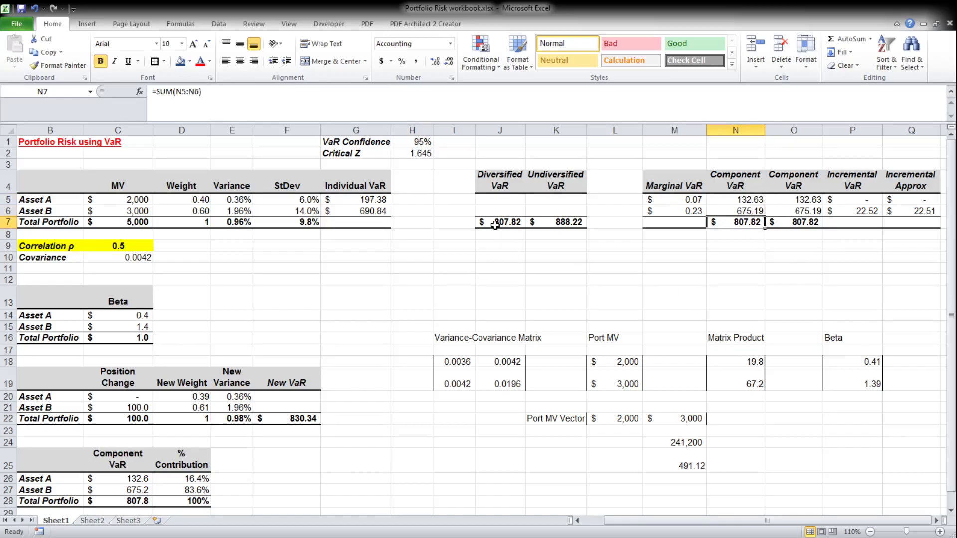
{"action": "left_click", "coordinate": [729, 200]}
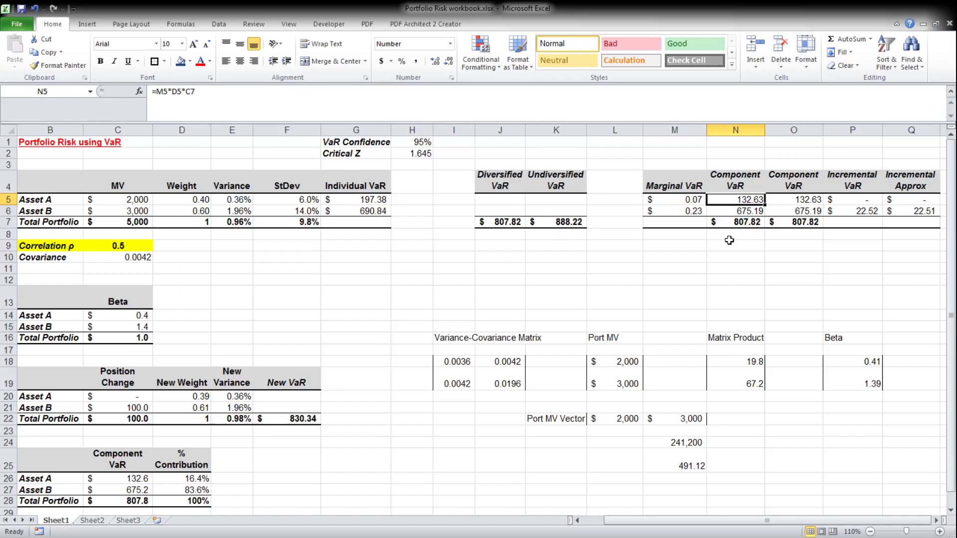
{"action": "left_click", "coordinate": [729, 211]}
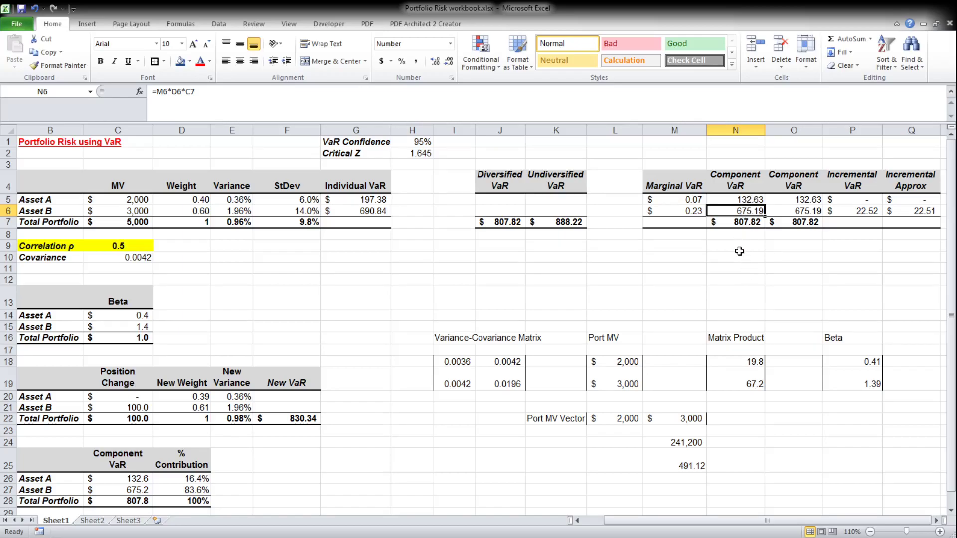
{"action": "left_click", "coordinate": [514, 223]}
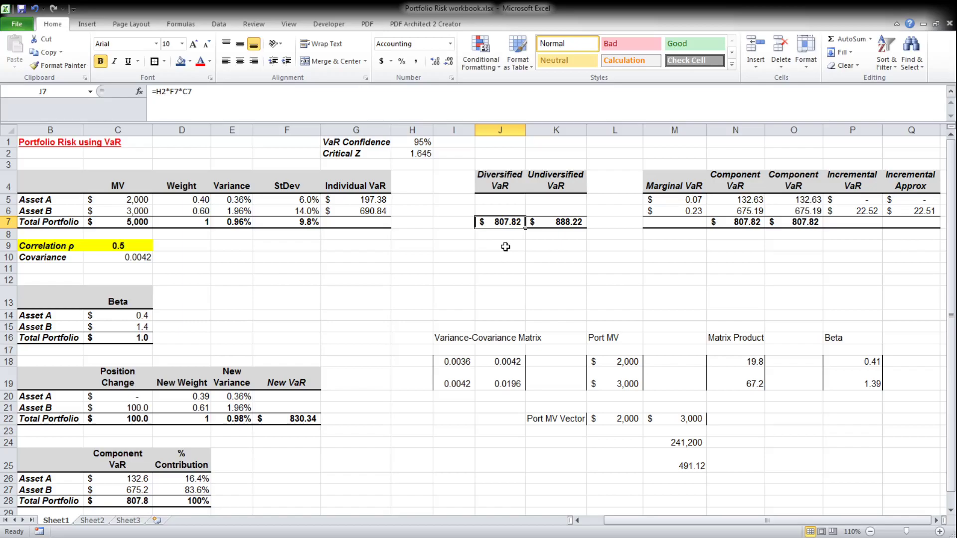
- Examine the Incremental VaR formula in P6 with Asset B's position change in C21, and compare the Incremental VaR and Incremental Approx columns
{"action": "left_click", "coordinate": [853, 181]}
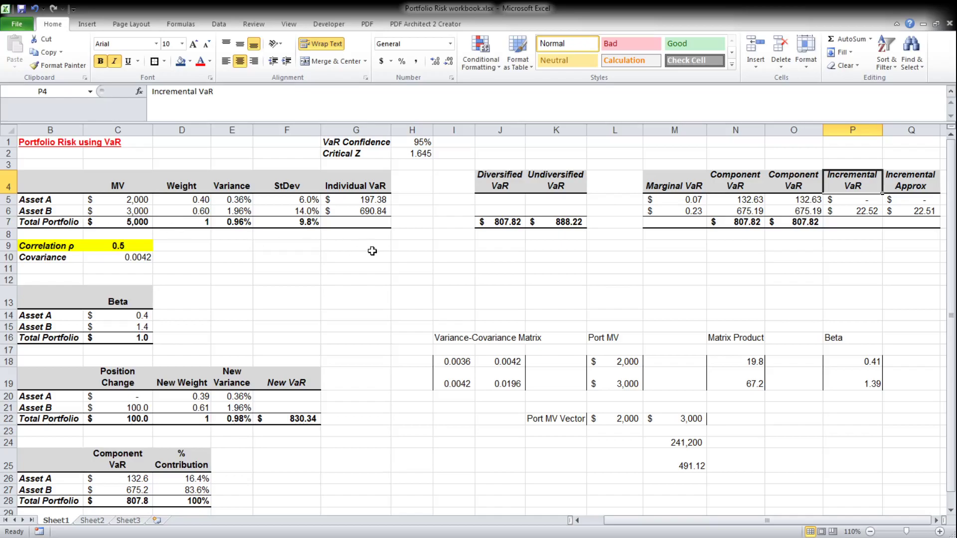
{"action": "left_click", "coordinate": [121, 406]}
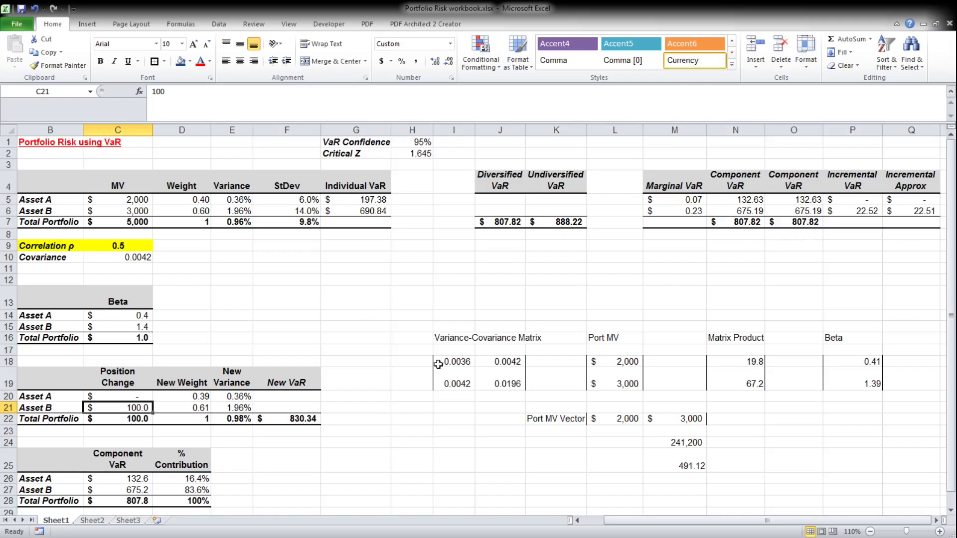
{"action": "left_click", "coordinate": [852, 212]}
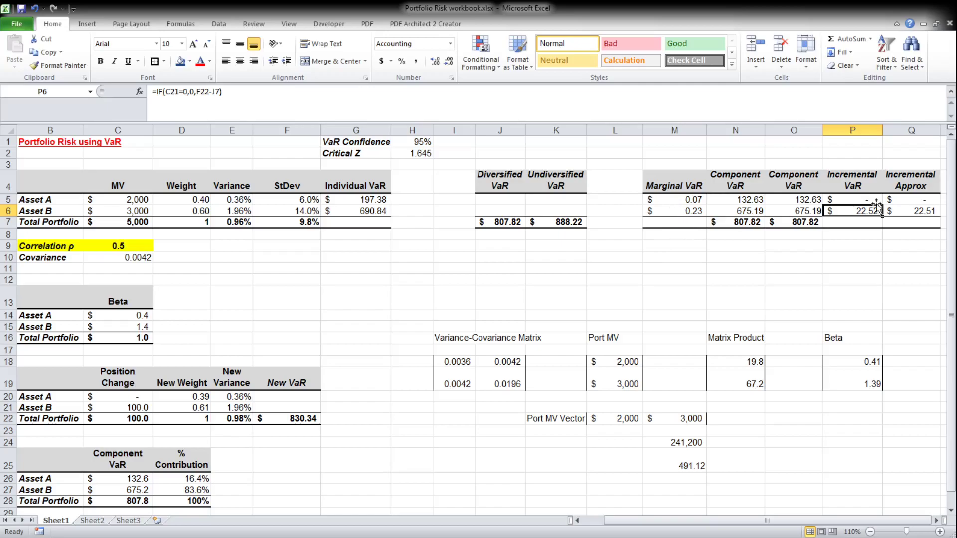
{"action": "left_click", "coordinate": [861, 181]}
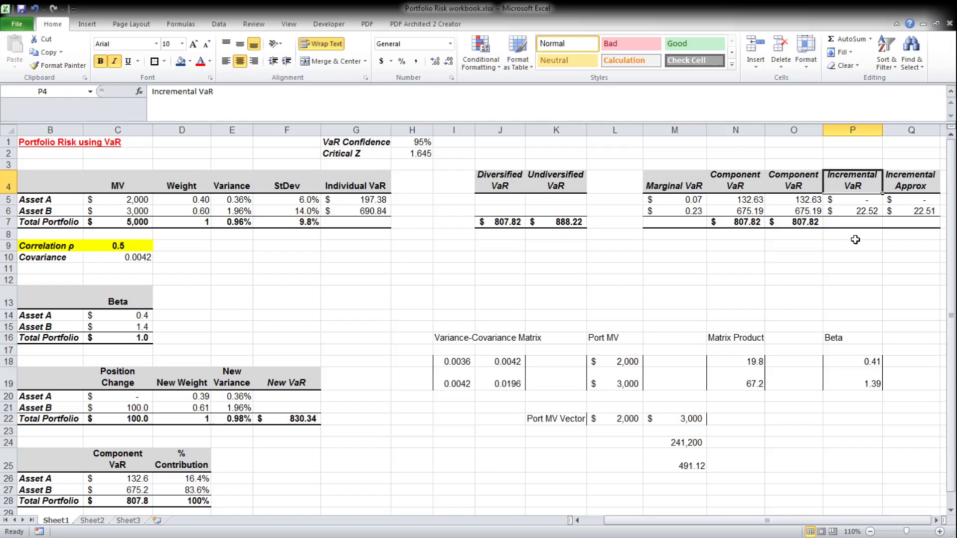
{"action": "left_click", "coordinate": [865, 212]}
{"action": "left_click", "coordinate": [860, 183]}
{"action": "left_click", "coordinate": [898, 180]}
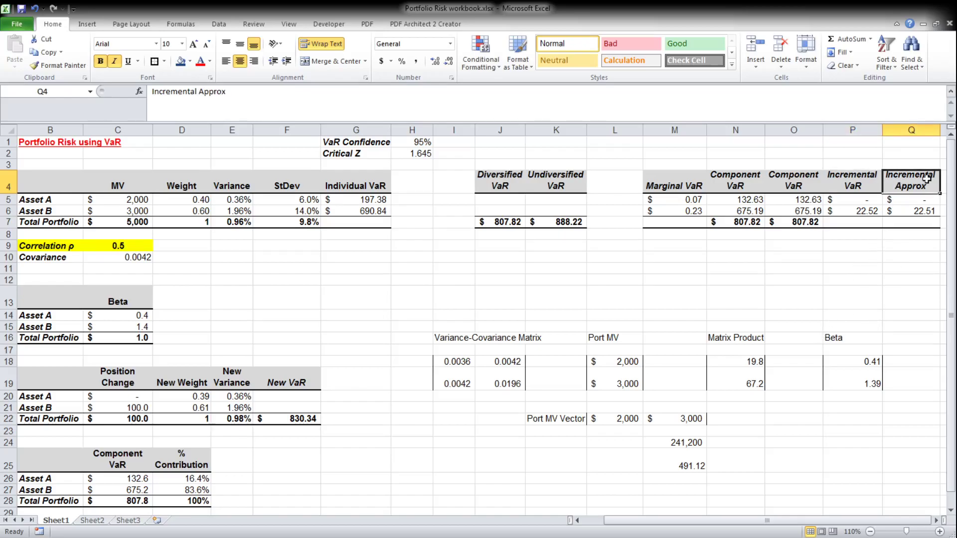
{"action": "left_click", "coordinate": [865, 174]}
{"action": "left_click", "coordinate": [884, 180]}
{"action": "left_click", "coordinate": [859, 176]}
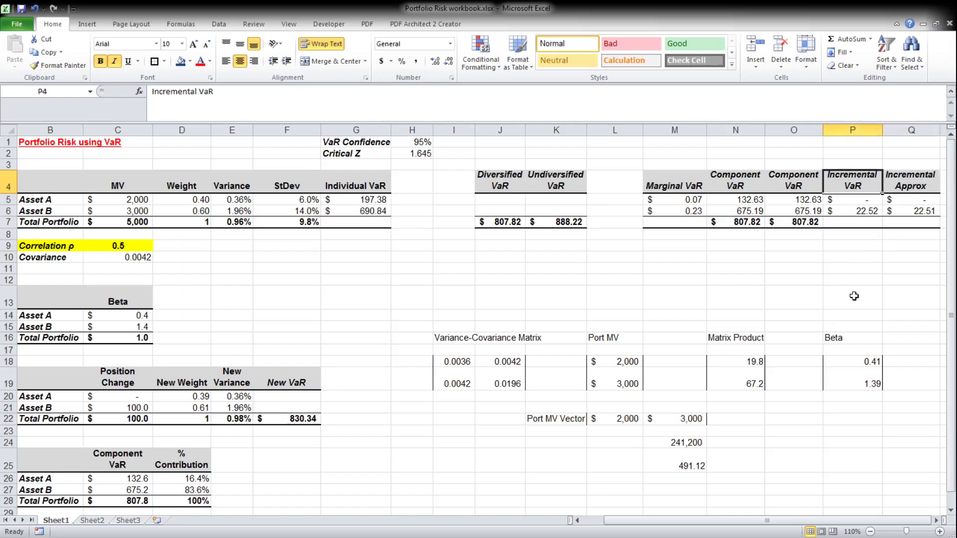
- Trace Asset B's Incremental VaR through the position change, new weights and new variances to the New VaR formula in F22
{"action": "left_click", "coordinate": [865, 211]}
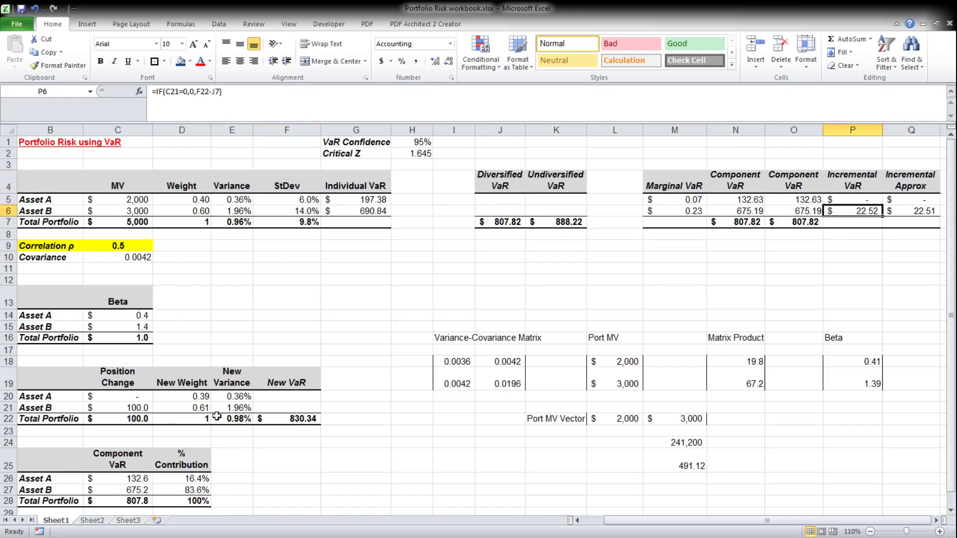
{"action": "left_click", "coordinate": [124, 407]}
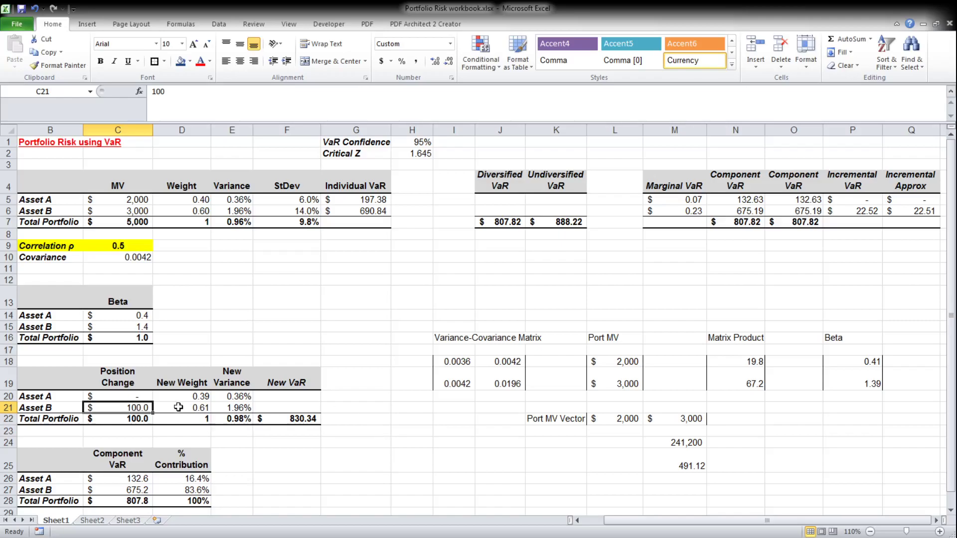
{"action": "left_click_drag", "start_coordinate": [181, 397], "coordinate": [180, 408]}
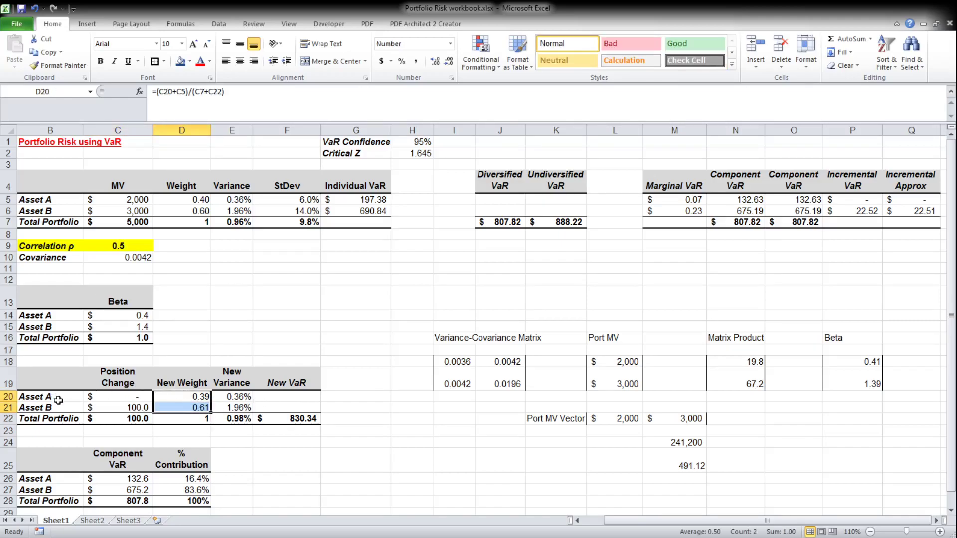
{"action": "left_click_drag", "start_coordinate": [239, 397], "coordinate": [239, 407]}
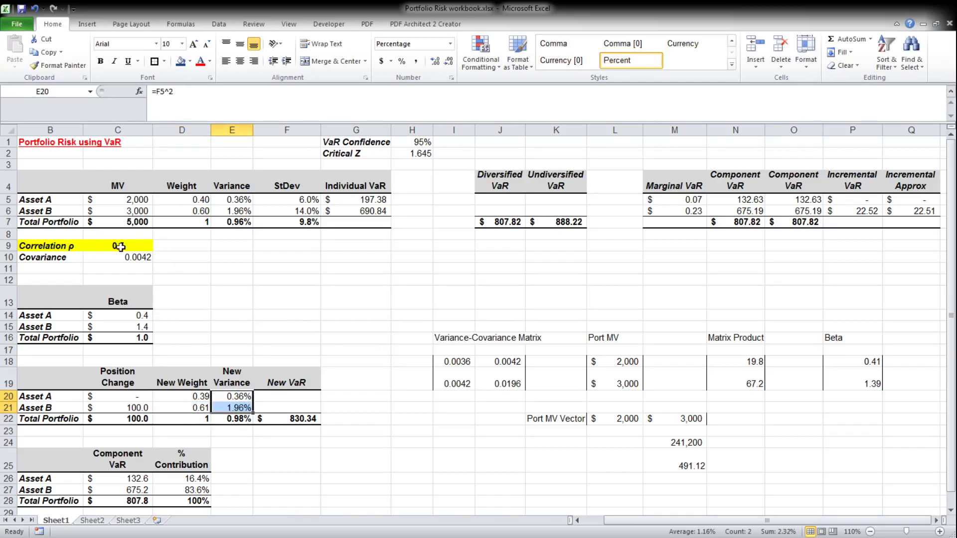
{"action": "left_click", "coordinate": [306, 418]}
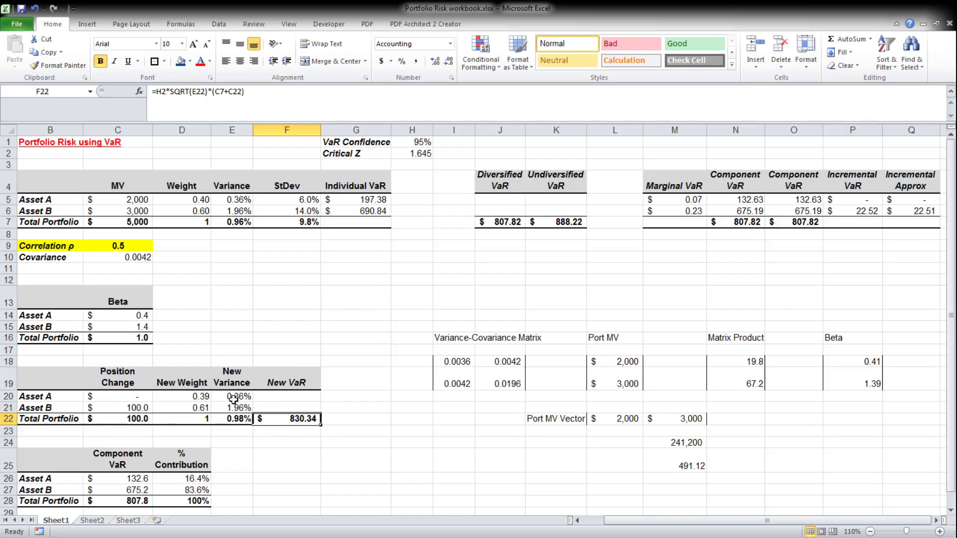
{"action": "left_click", "coordinate": [853, 214]}
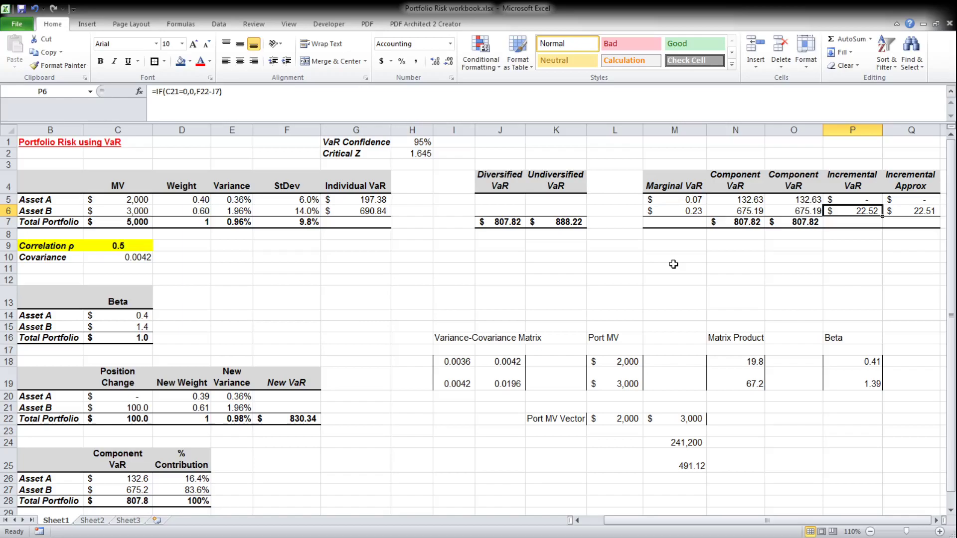
- Inspect the cell references of the Incremental Approx formula in Q6 and compare its result with the Incremental VaR in P6
{"action": "left_click", "coordinate": [896, 206]}
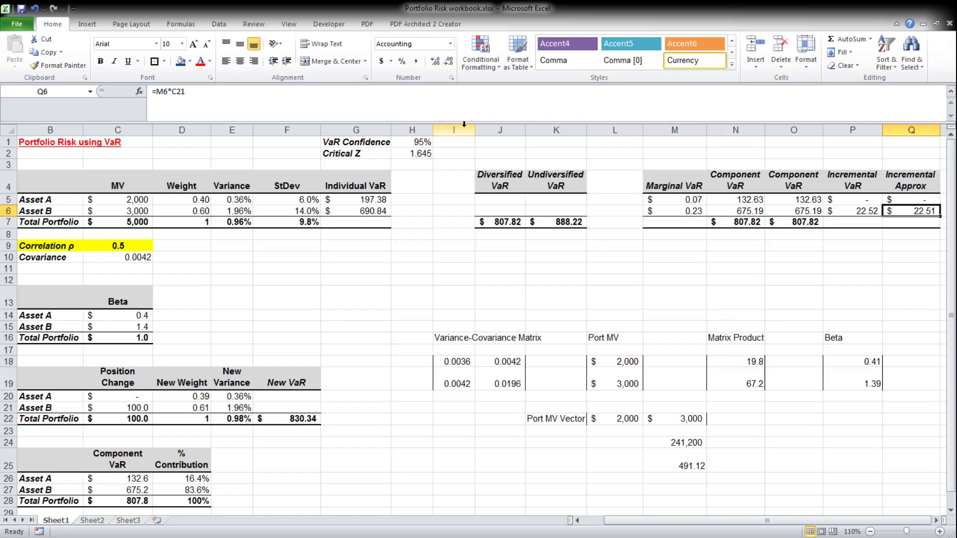
{"action": "left_click", "coordinate": [467, 95]}
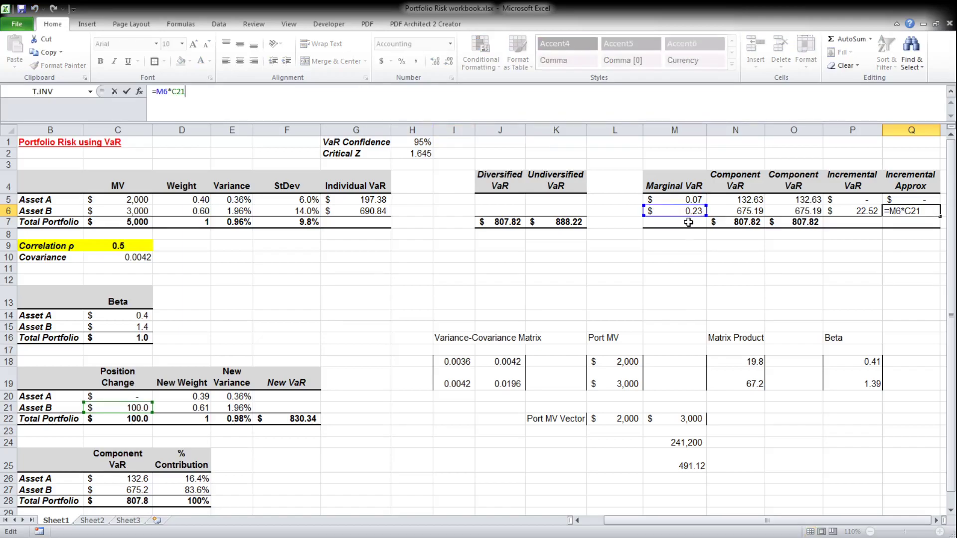
{"action": "key", "text": "ctrl+Return"}
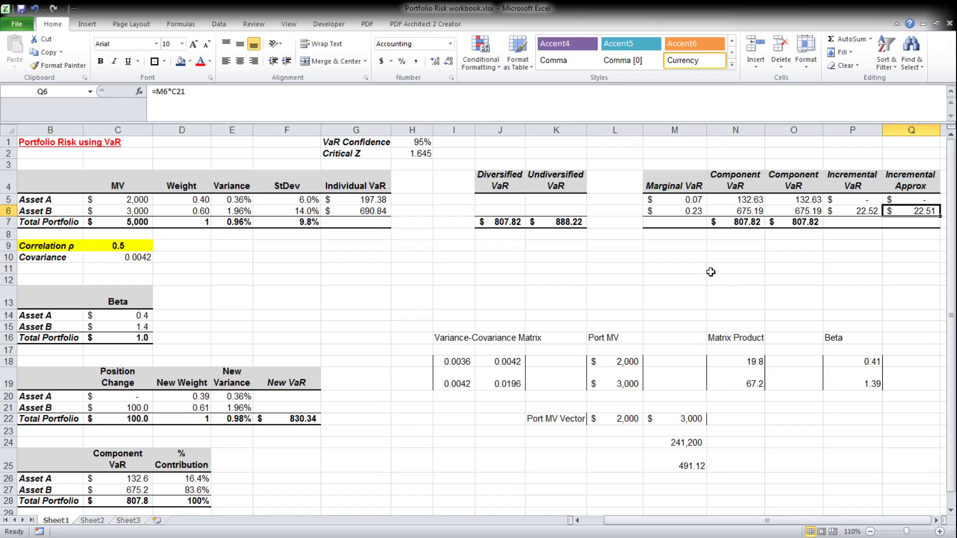
{"action": "left_click", "coordinate": [681, 212]}
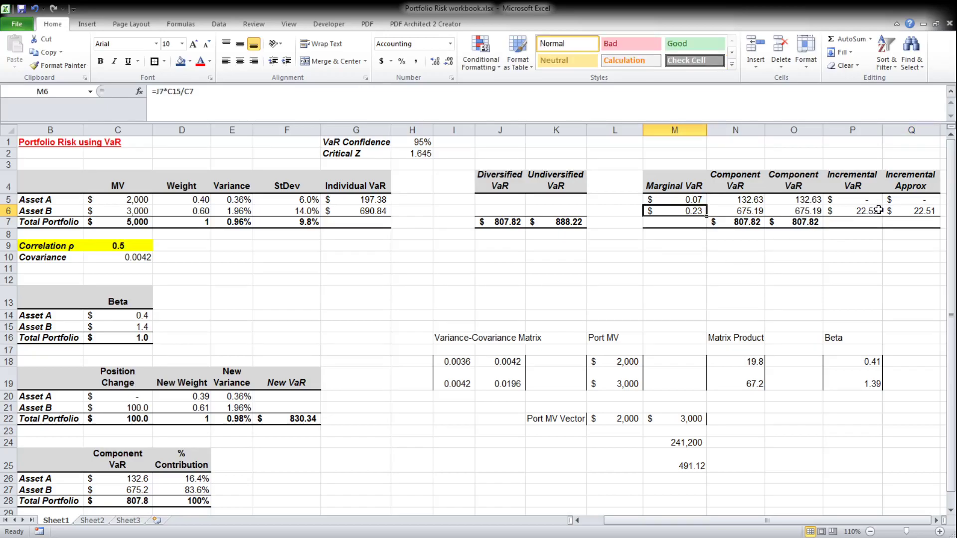
{"action": "left_click", "coordinate": [897, 210]}
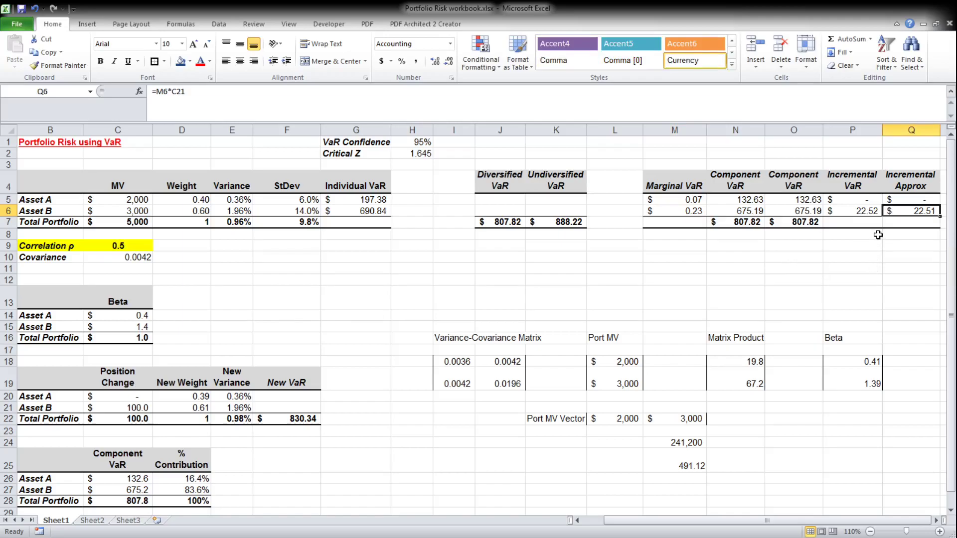
{"action": "left_click", "coordinate": [862, 211]}
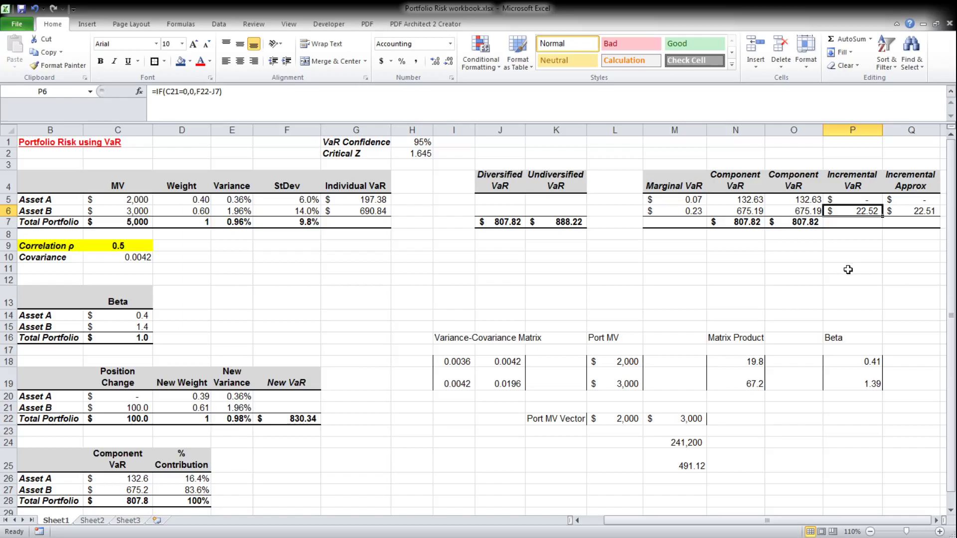
- Compare the Marginal VaR of Asset A in M5 with that of Asset B in M6
{"action": "left_click", "coordinate": [679, 200]}
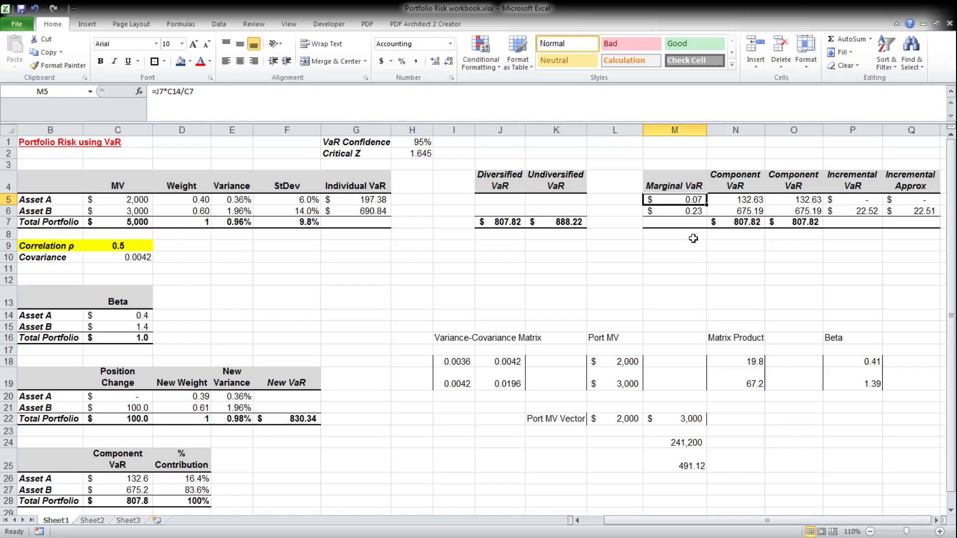
{"action": "left_click", "coordinate": [682, 213]}
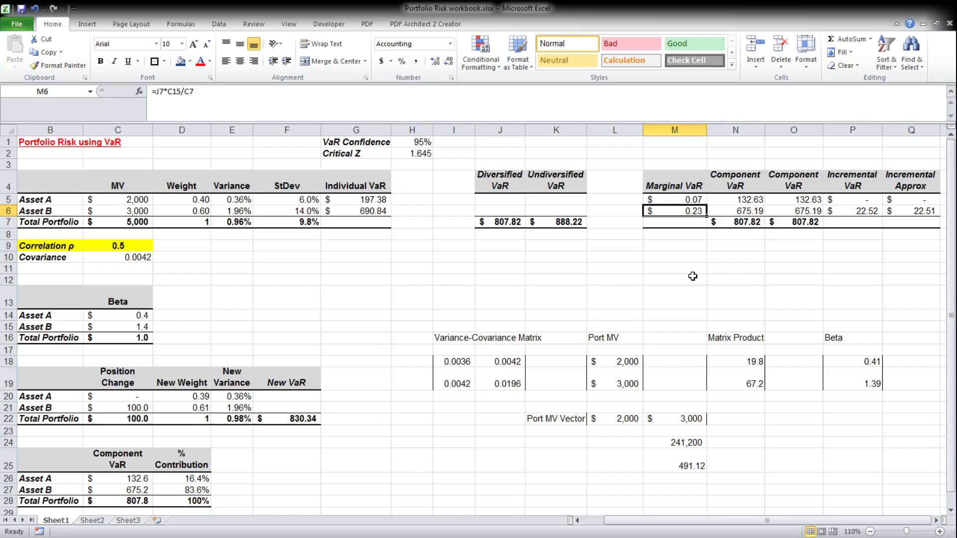
{"action": "left_click", "coordinate": [669, 200]}
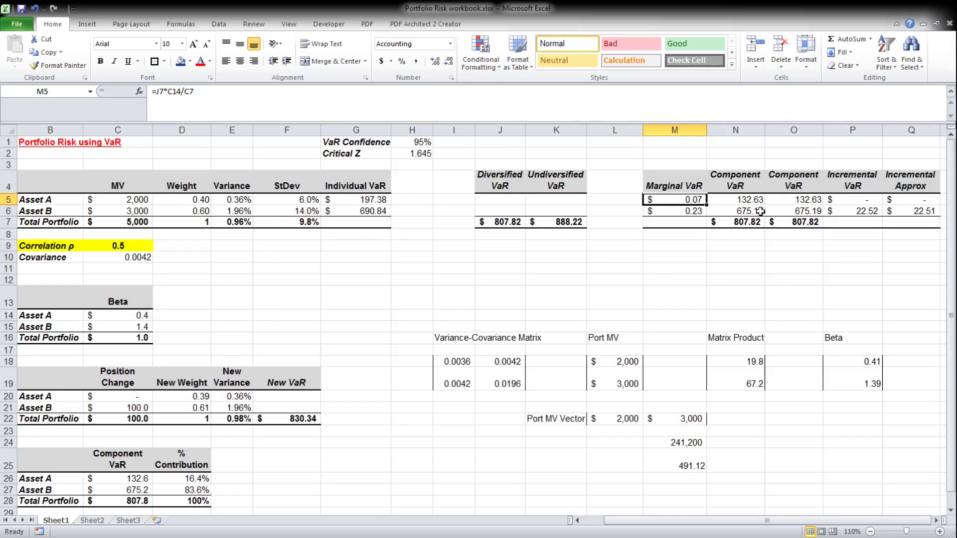
{"action": "left_click_drag", "start_coordinate": [668, 199], "coordinate": [668, 211]}
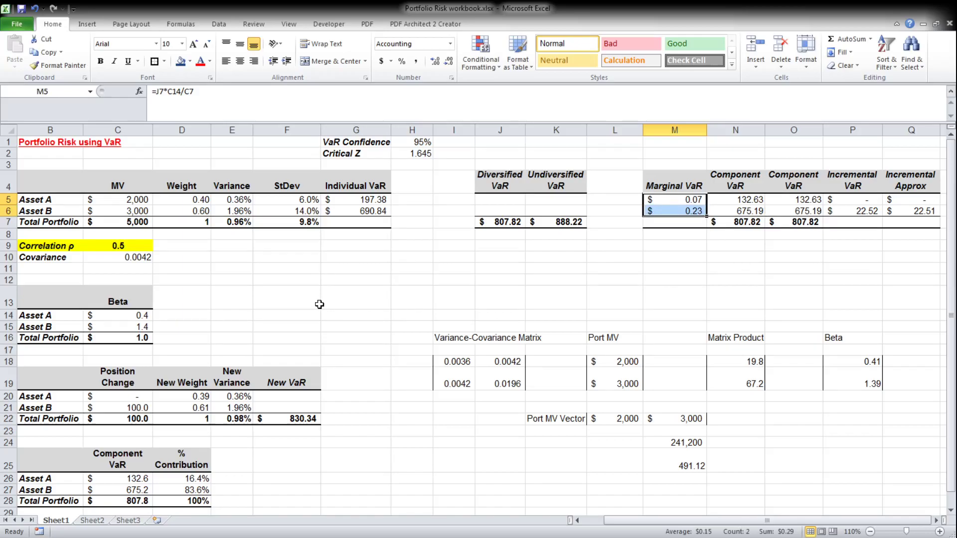
- Switch to Sheet2 and review Bank ABC's desks listed in B6:B9
{"action": "left_click", "coordinate": [95, 522]}
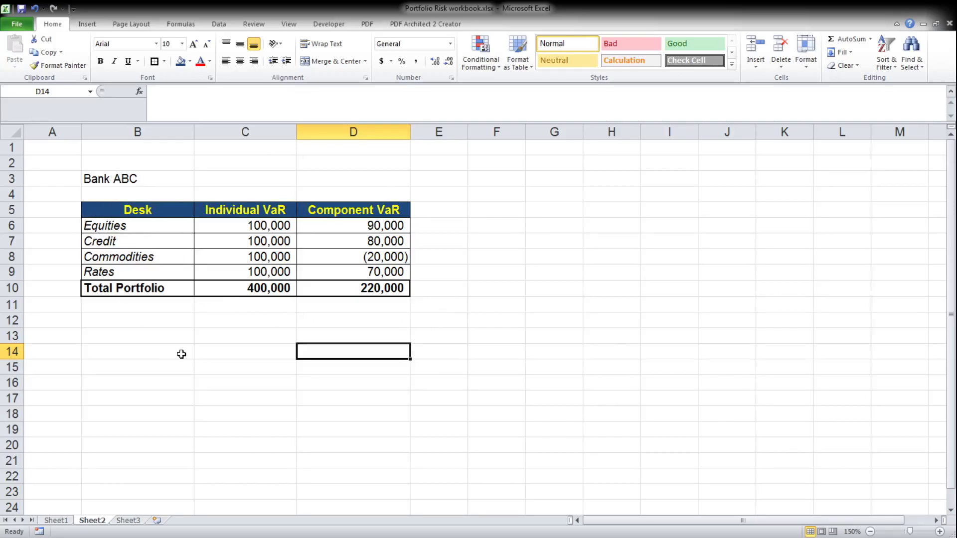
{"action": "left_click_drag", "start_coordinate": [149, 225], "coordinate": [149, 269]}
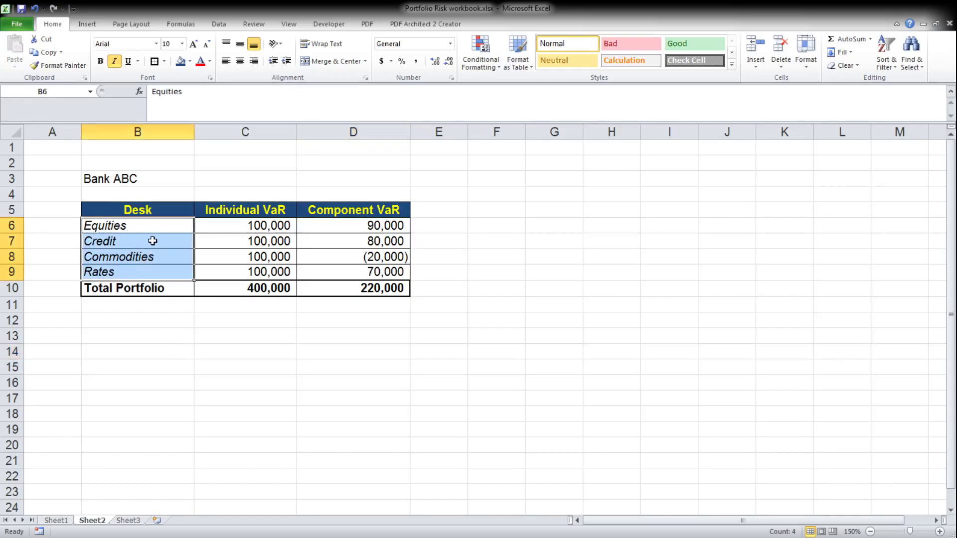
{"action": "left_click", "coordinate": [151, 304]}
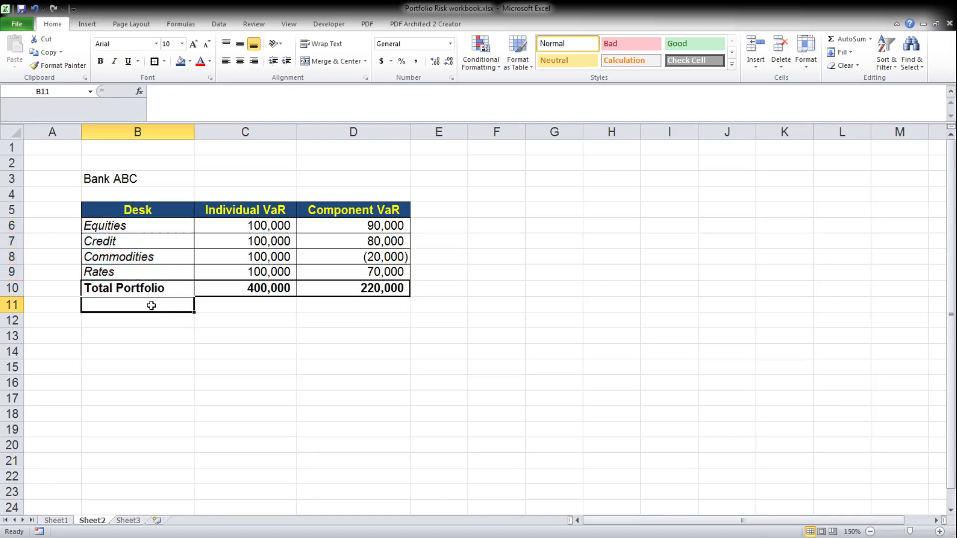
{"action": "left_click", "coordinate": [164, 331]}
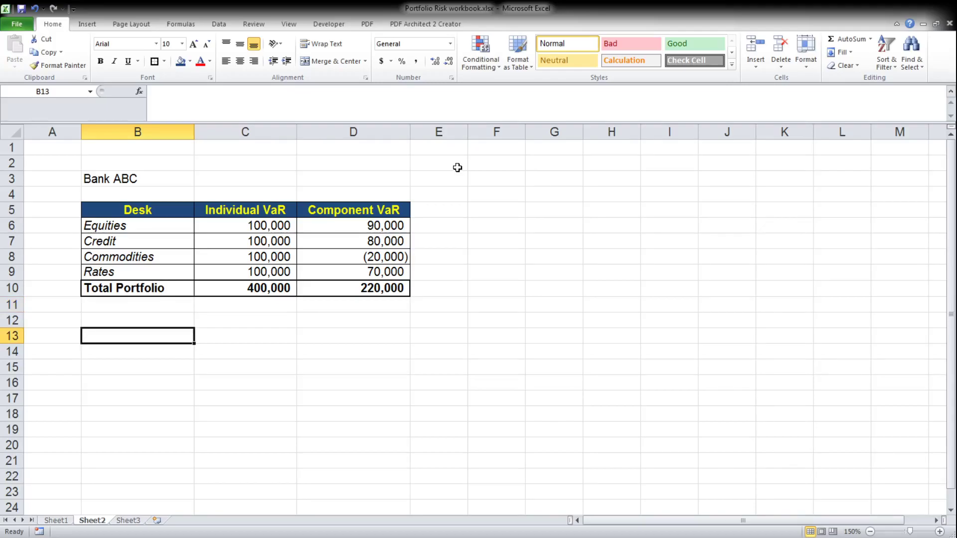
- Examine the Individual VaR of the Equities, Credit, Commodities and Rates desks in C6:C9
{"action": "left_click", "coordinate": [281, 224]}
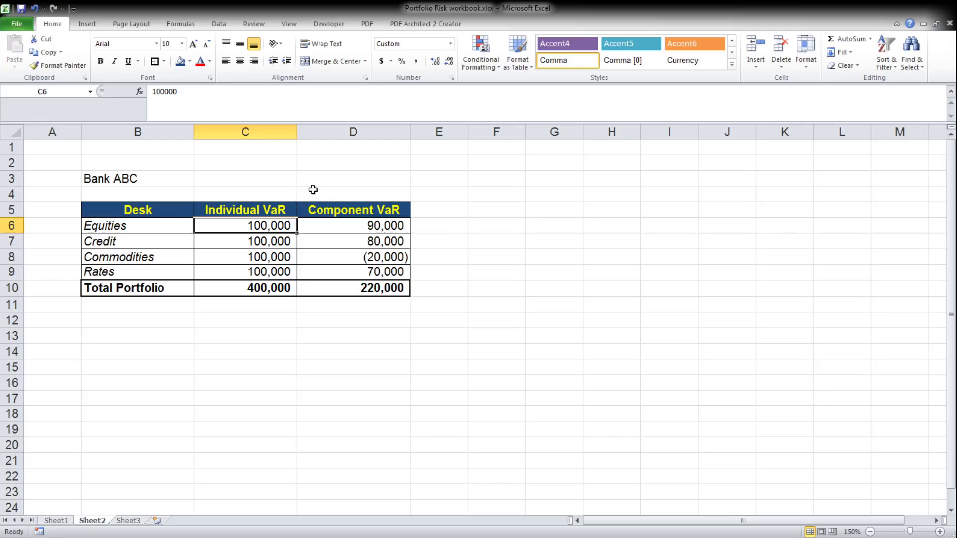
{"action": "left_click", "coordinate": [251, 241]}
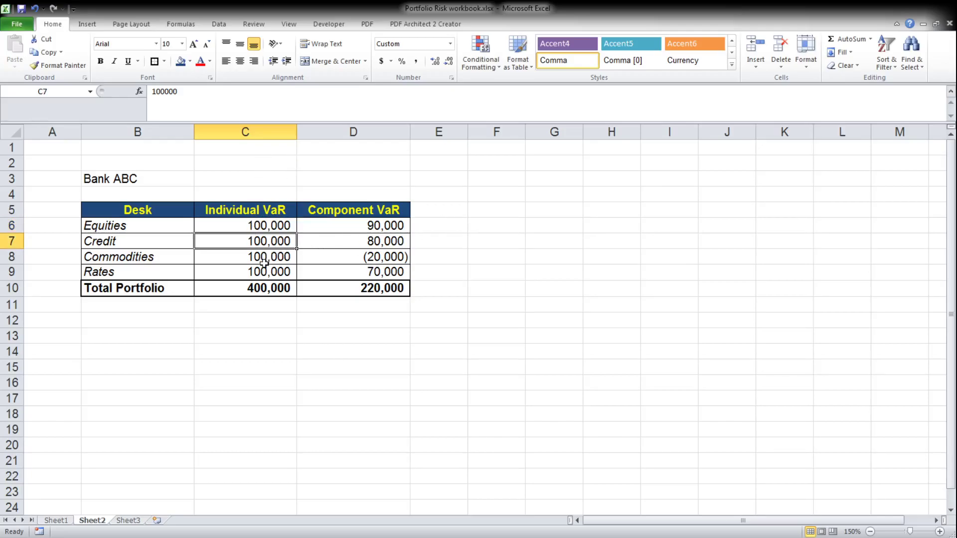
{"action": "left_click_drag", "start_coordinate": [277, 223], "coordinate": [272, 264]}
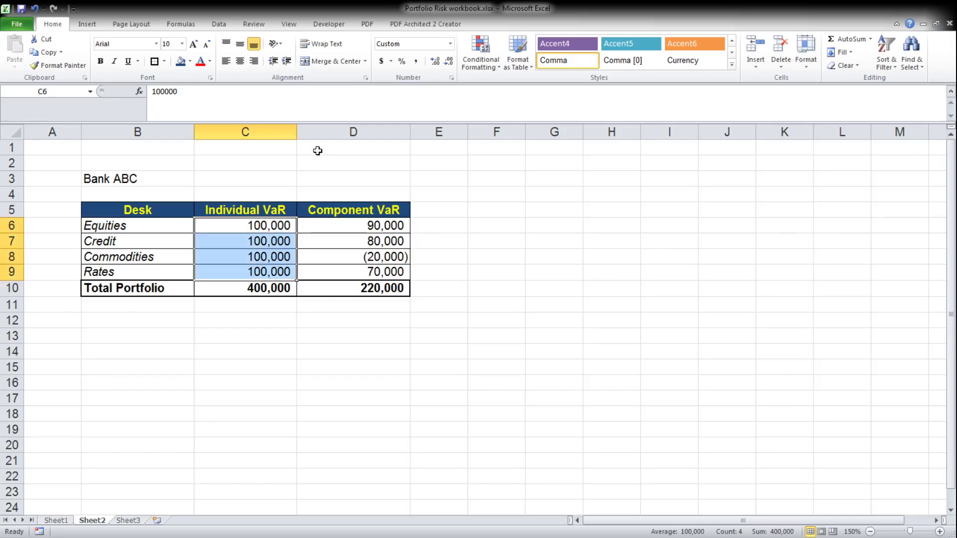
{"action": "left_click", "coordinate": [244, 256]}
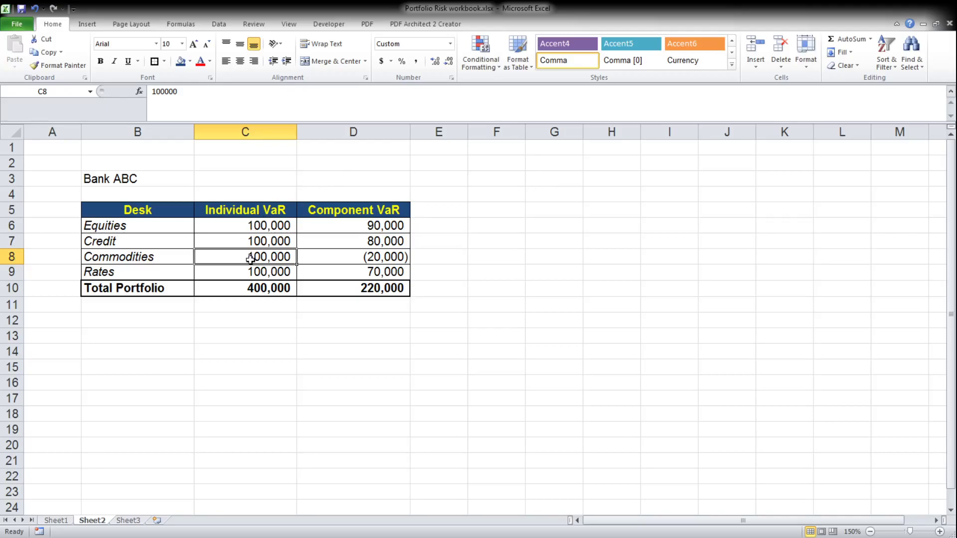
{"action": "left_click", "coordinate": [253, 241]}
{"action": "left_click", "coordinate": [256, 227]}
{"action": "left_click", "coordinate": [258, 242]}
{"action": "left_click", "coordinate": [260, 257]}
{"action": "left_click", "coordinate": [259, 278]}
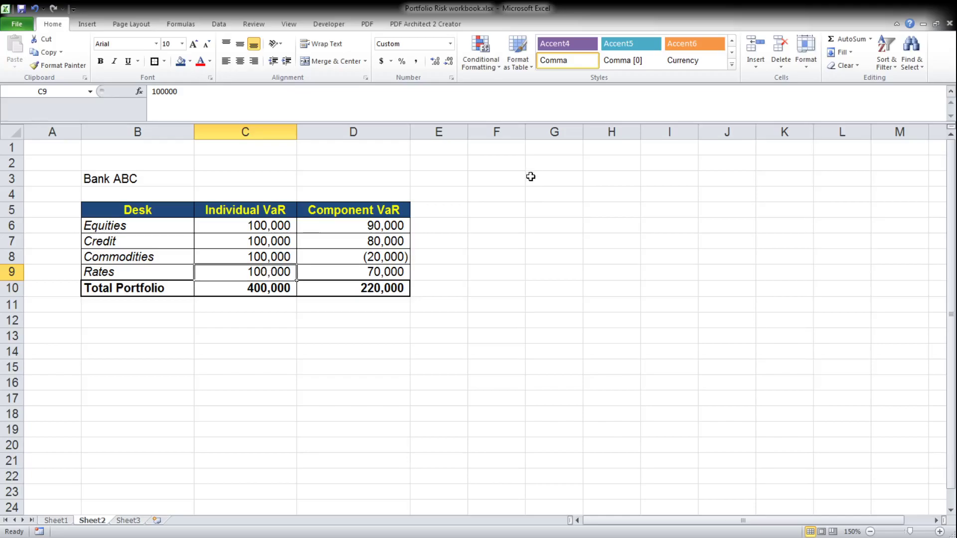
{"action": "left_click", "coordinate": [249, 204]}
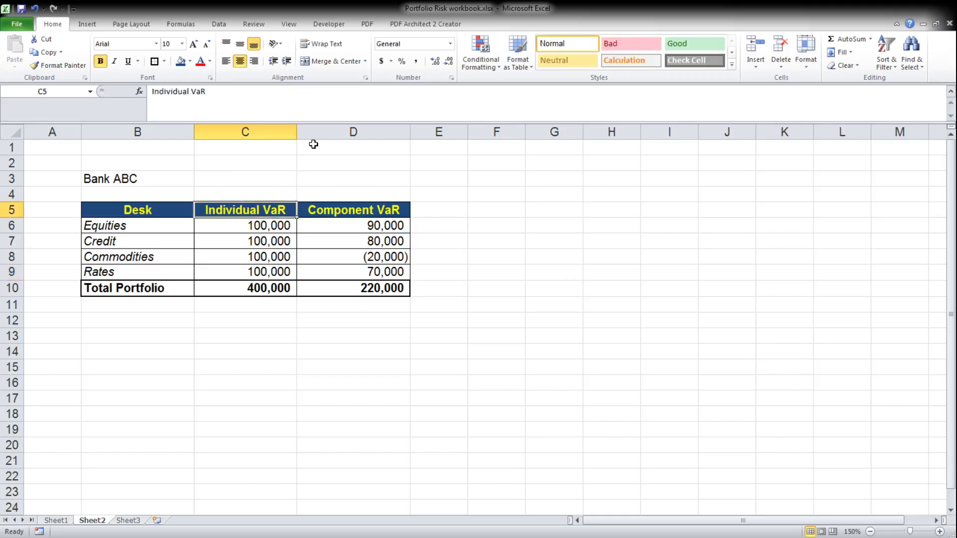
- Inspect the total Component VaR formula in D10 and the desk values in D6:D9 that it sums
{"action": "left_click", "coordinate": [391, 225]}
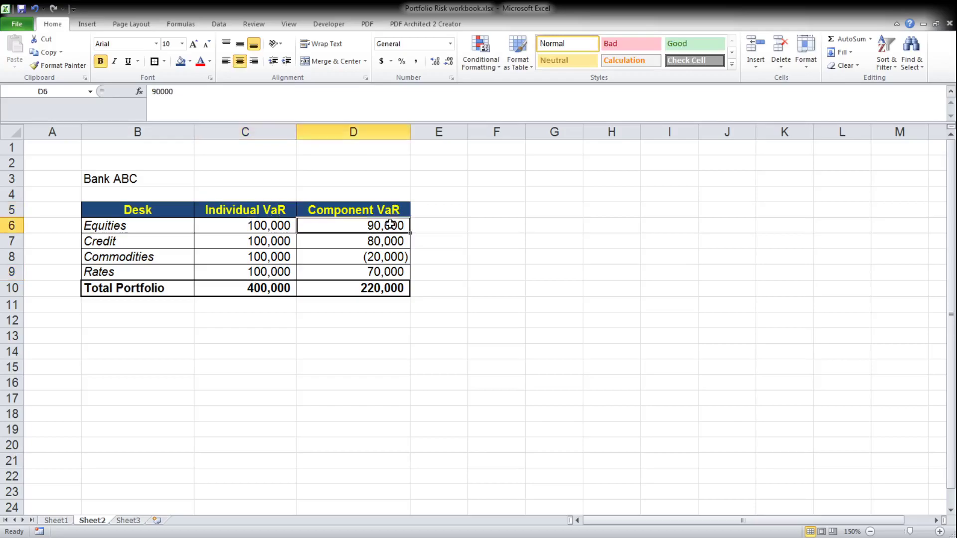
{"action": "left_click", "coordinate": [370, 287]}
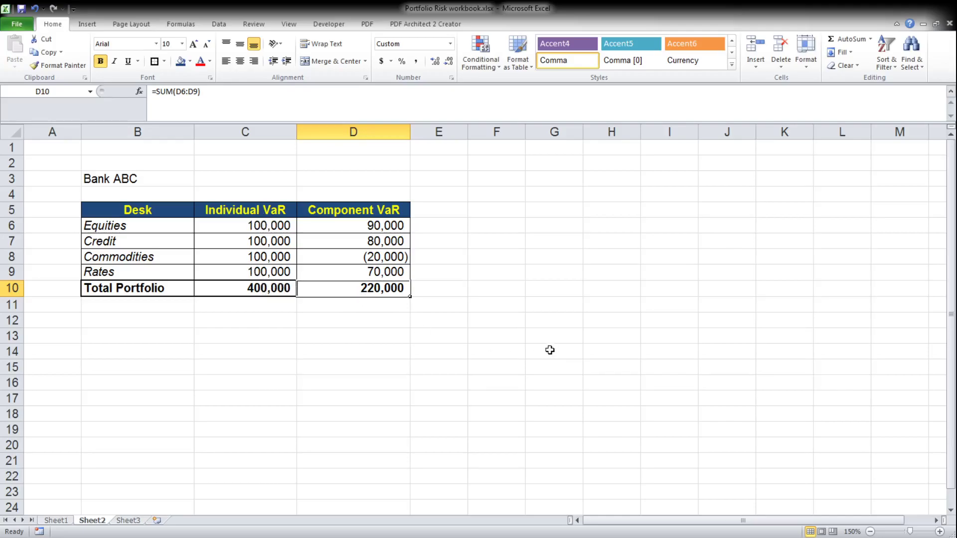
{"action": "left_click", "coordinate": [394, 227]}
{"action": "left_click_drag", "start_coordinate": [394, 227], "coordinate": [401, 273]}
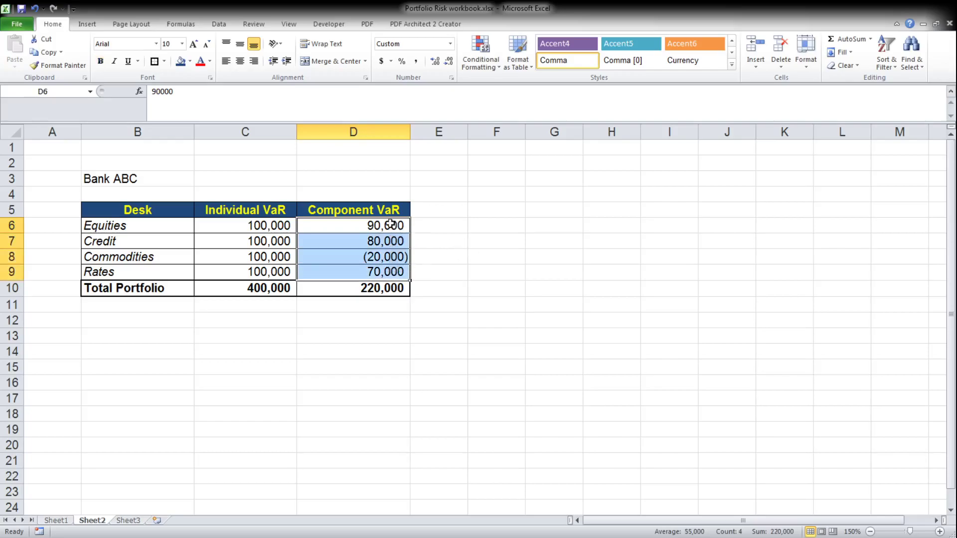
{"action": "left_click_drag", "start_coordinate": [391, 224], "coordinate": [386, 273]}
- Compare the Equities desk's Individual VaR in C6 and Component VaR in D6 with the portfolio total in D10
{"action": "left_click", "coordinate": [396, 227]}
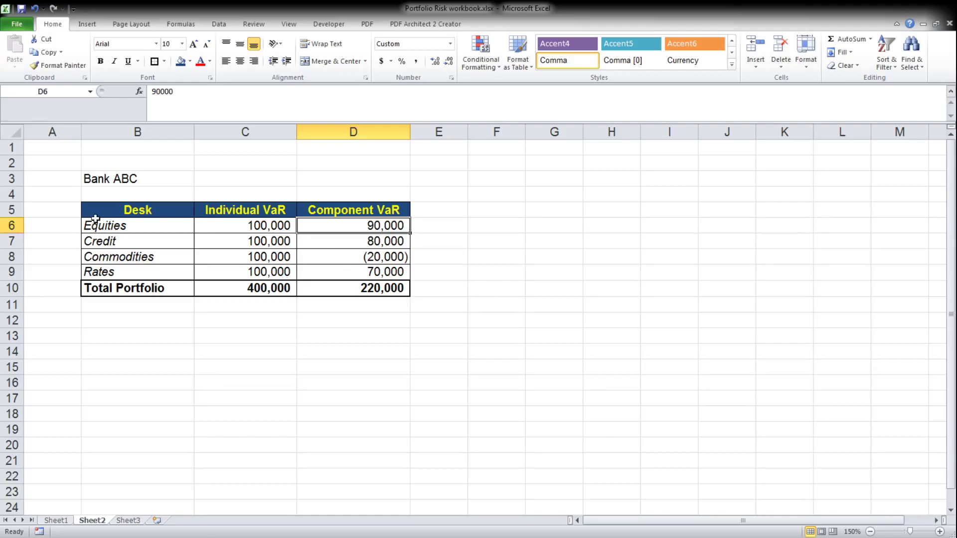
{"action": "left_click", "coordinate": [115, 225]}
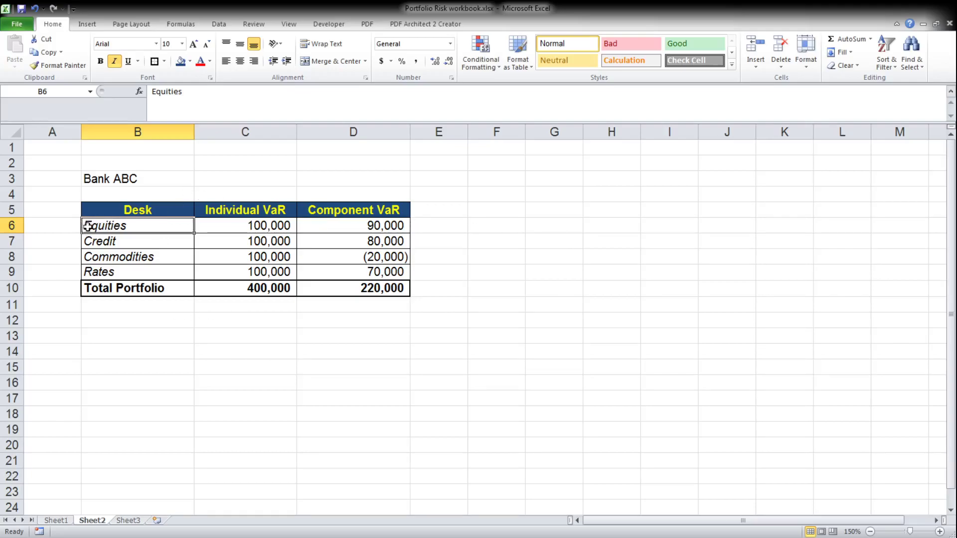
{"action": "left_click", "coordinate": [267, 225]}
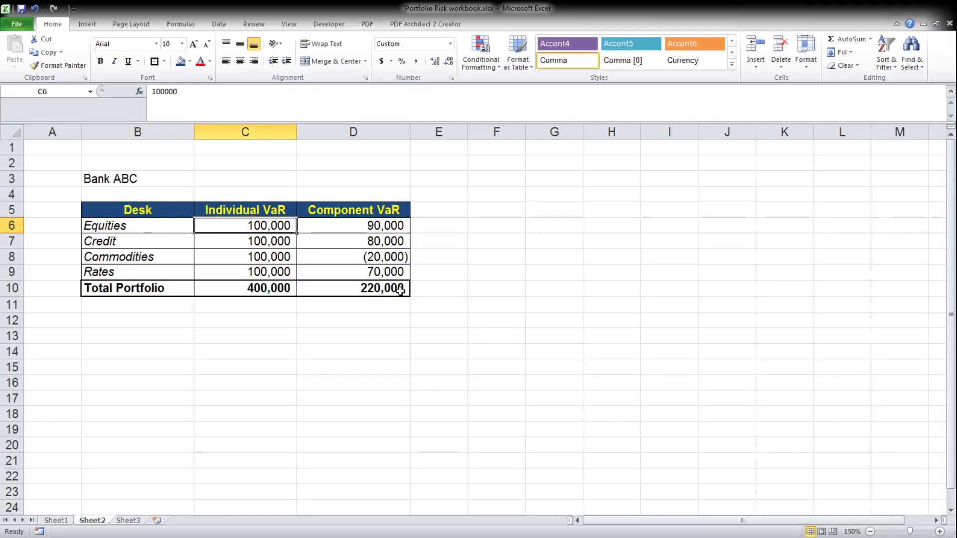
{"action": "left_click", "coordinate": [382, 287]}
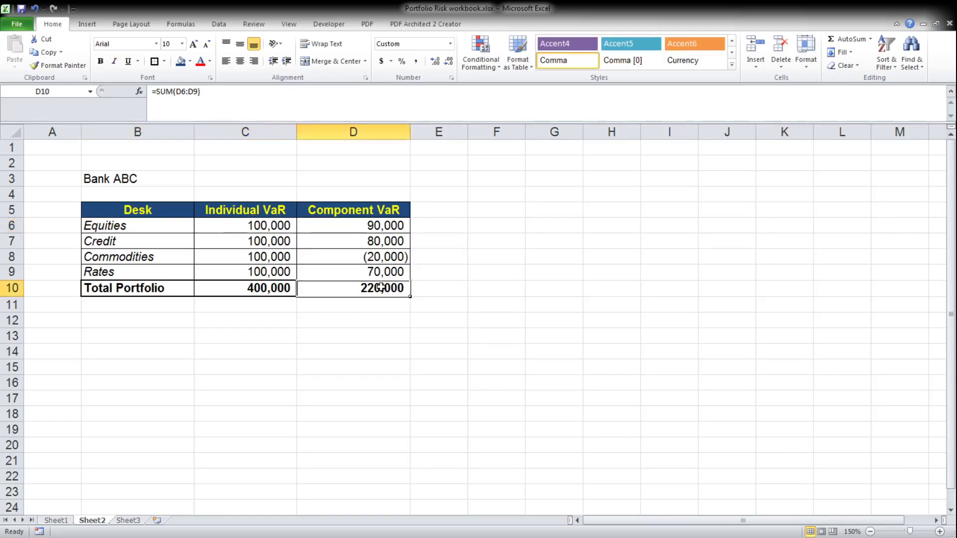
{"action": "left_click", "coordinate": [397, 225]}
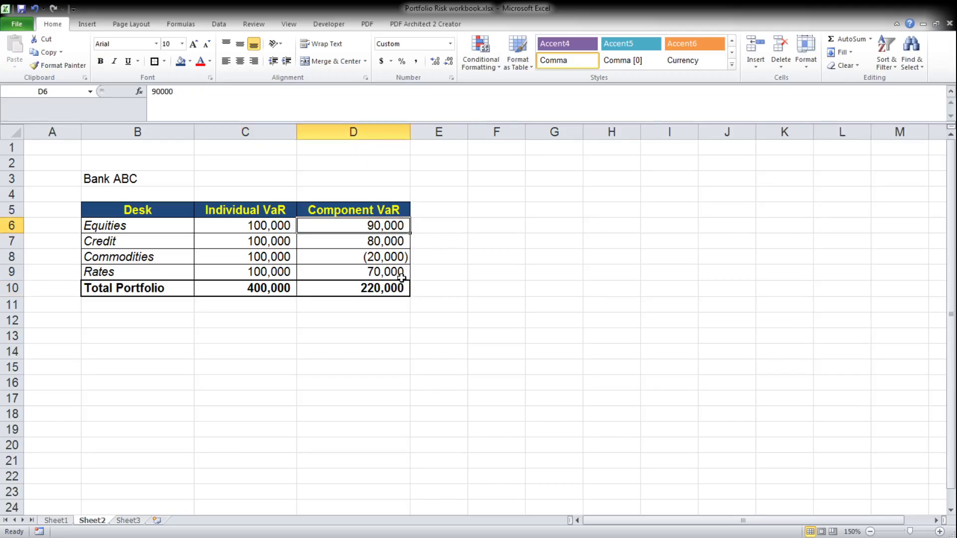
- Compare the Rates desk's Component VaR in D9 with the portfolio total in D10
{"action": "left_click", "coordinate": [153, 271]}
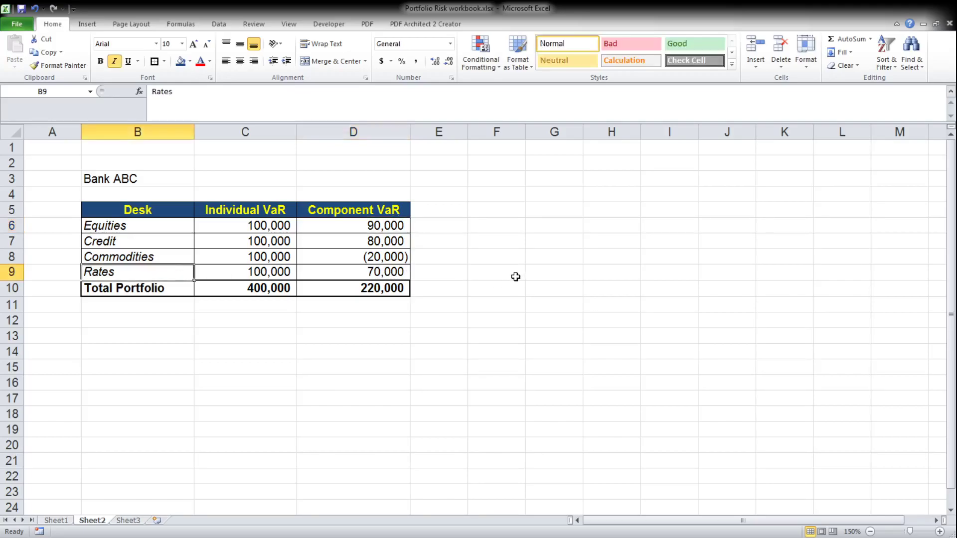
{"action": "left_click", "coordinate": [404, 275]}
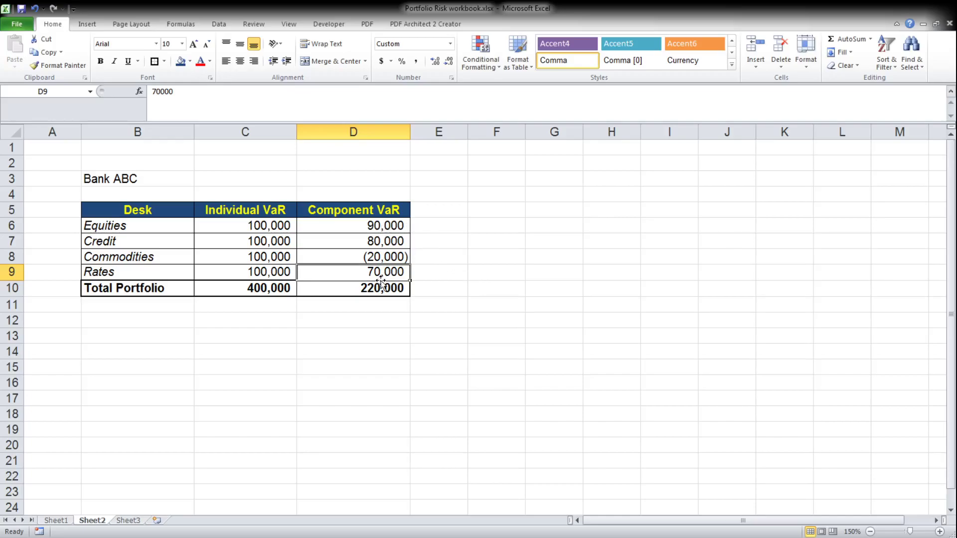
{"action": "left_click", "coordinate": [366, 287]}
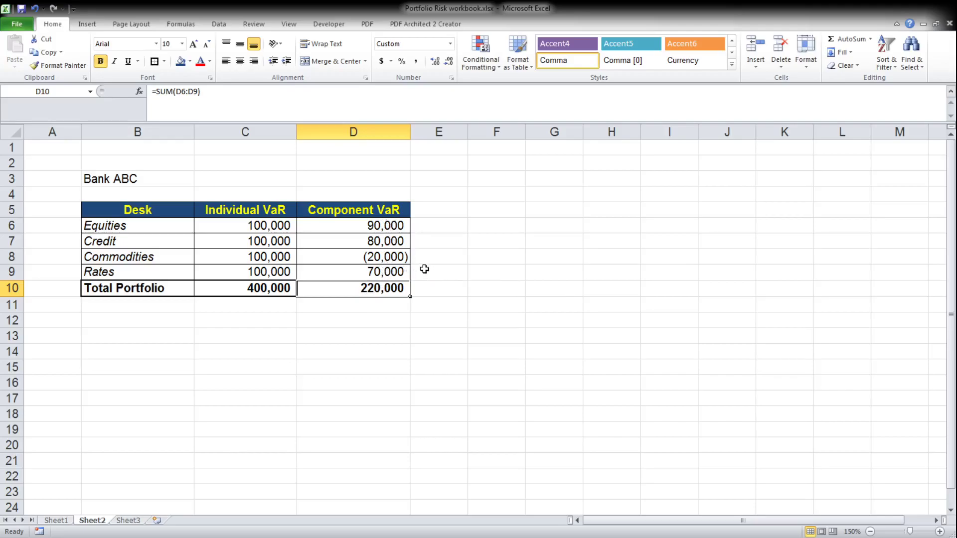
- Compare the Commodities desk's Component VaR in D8 with its Individual VaR in C8 and the portfolio total in D10
{"action": "left_click", "coordinate": [387, 257]}
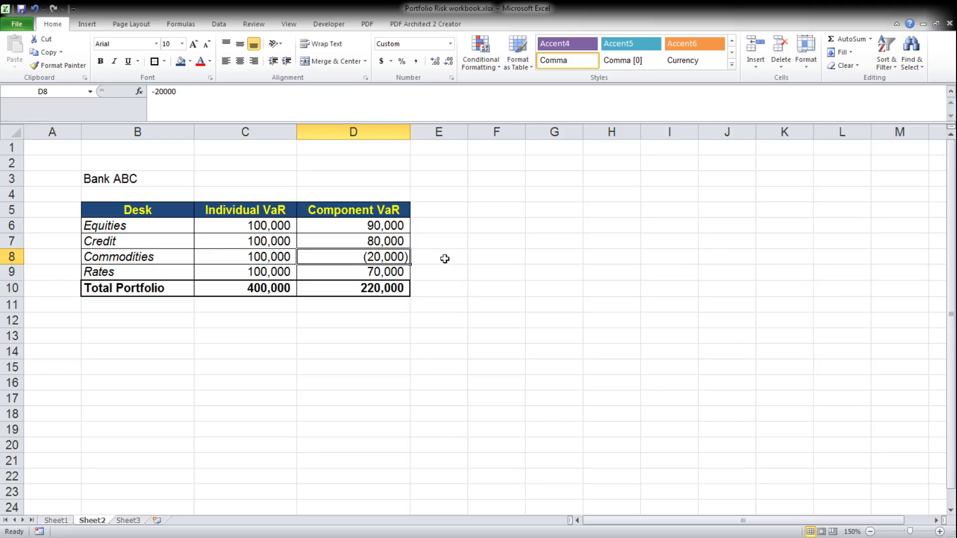
{"action": "left_click", "coordinate": [167, 257]}
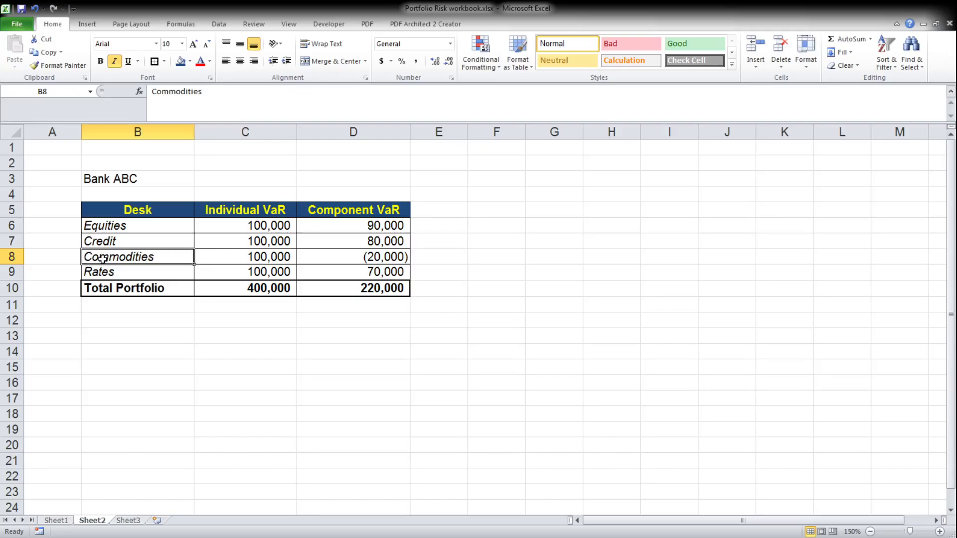
{"action": "left_click", "coordinate": [217, 255]}
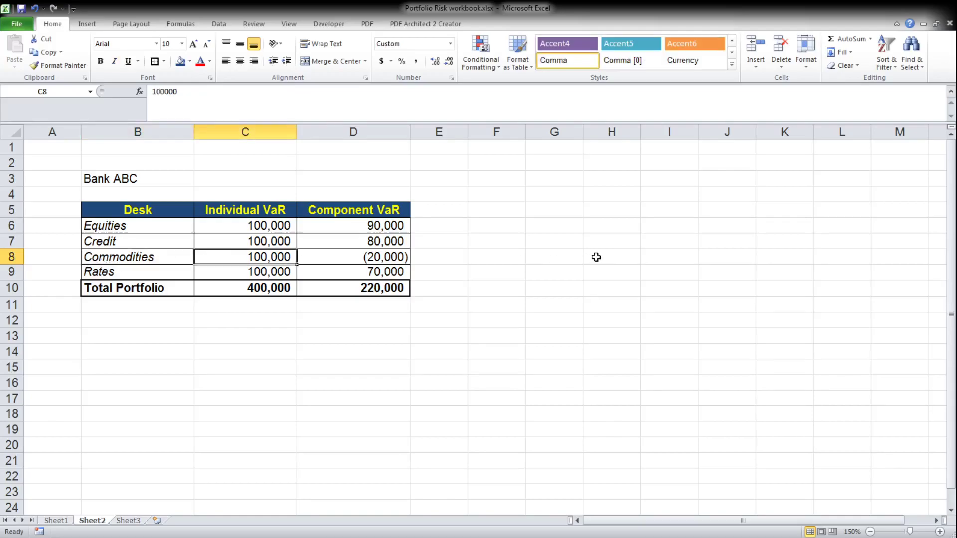
{"action": "left_click", "coordinate": [394, 288]}
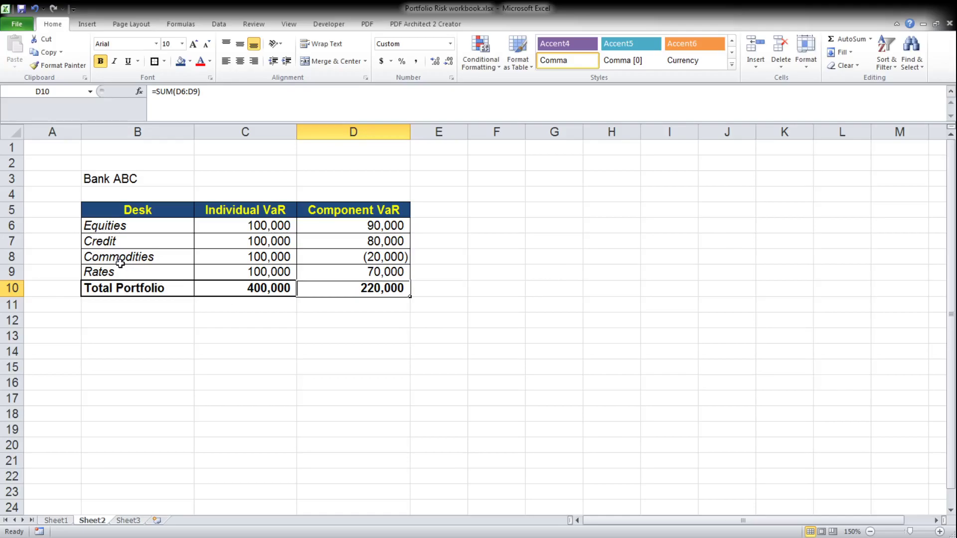
{"action": "left_click", "coordinate": [257, 256]}
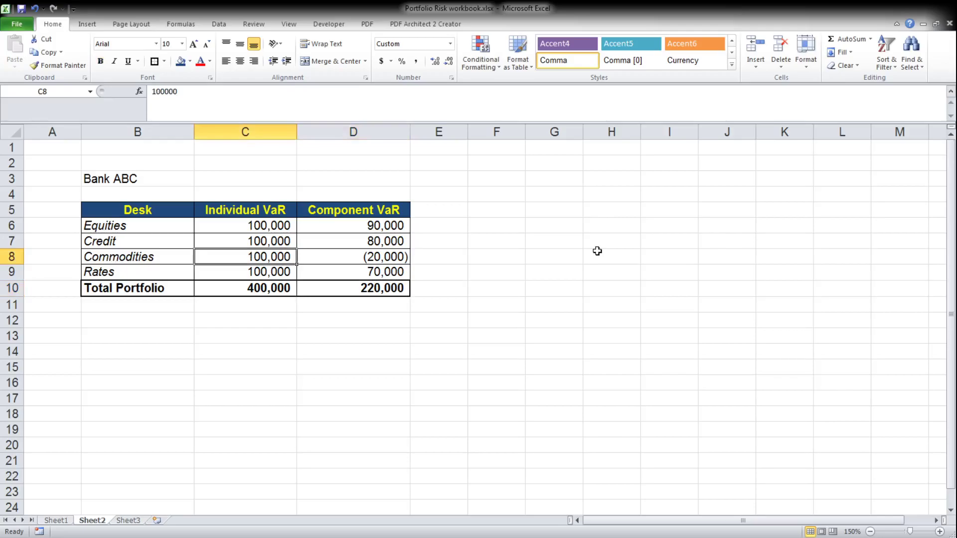
{"action": "left_click", "coordinate": [400, 289]}
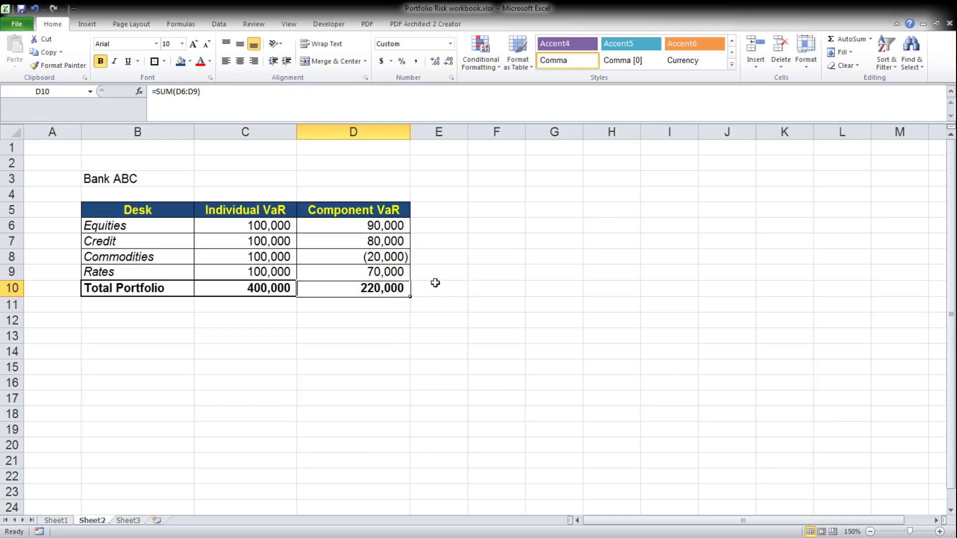
{"action": "left_click_drag", "start_coordinate": [386, 256], "coordinate": [164, 252]}
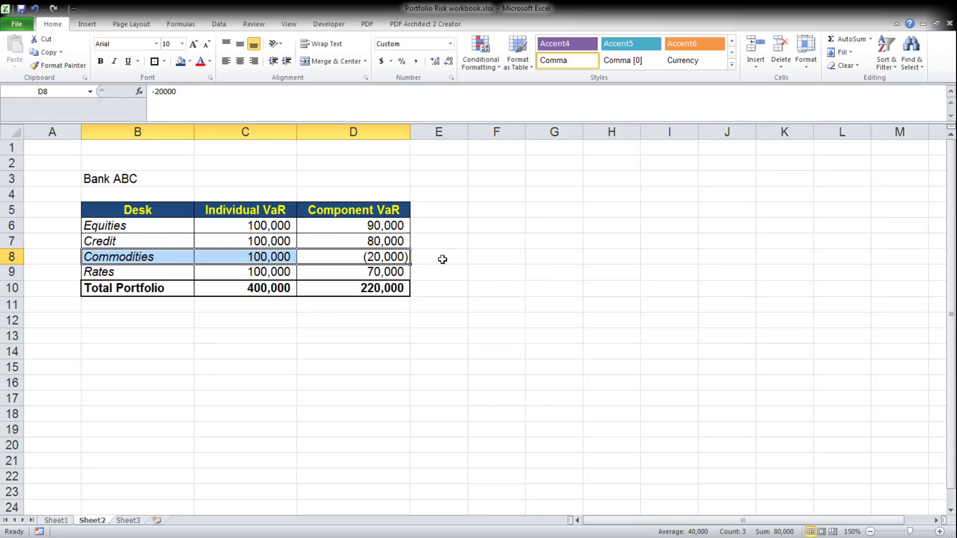
- Contrast the Component VaR of Equities in D6 with Commodities in D8, and review all desk contributions in D6:D9
{"action": "left_click", "coordinate": [382, 224]}
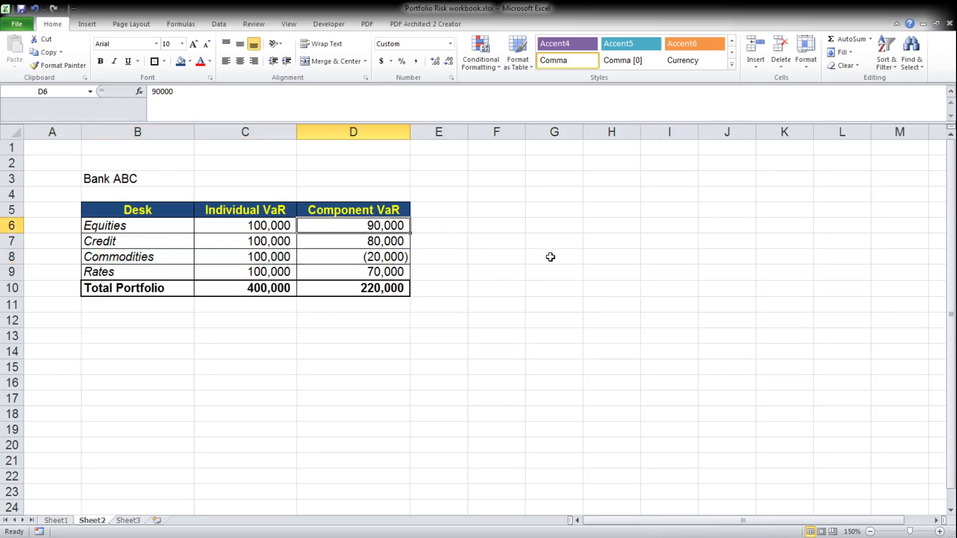
{"action": "left_click", "coordinate": [404, 292]}
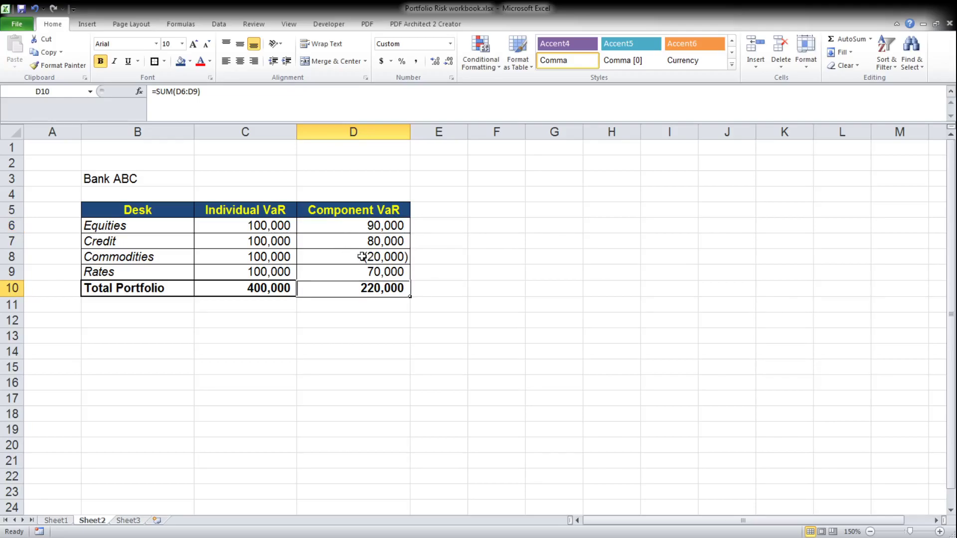
{"action": "left_click", "coordinate": [383, 229]}
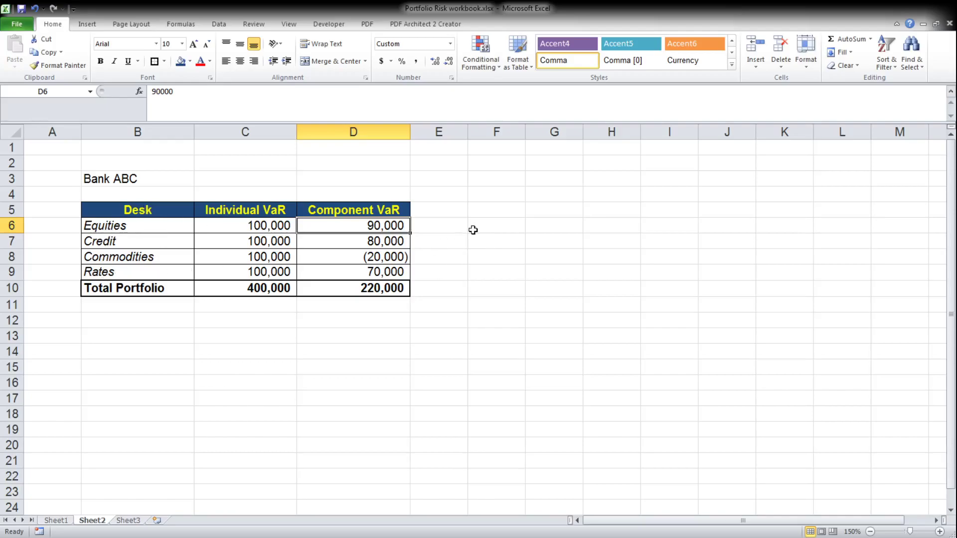
{"action": "left_click", "coordinate": [383, 255]}
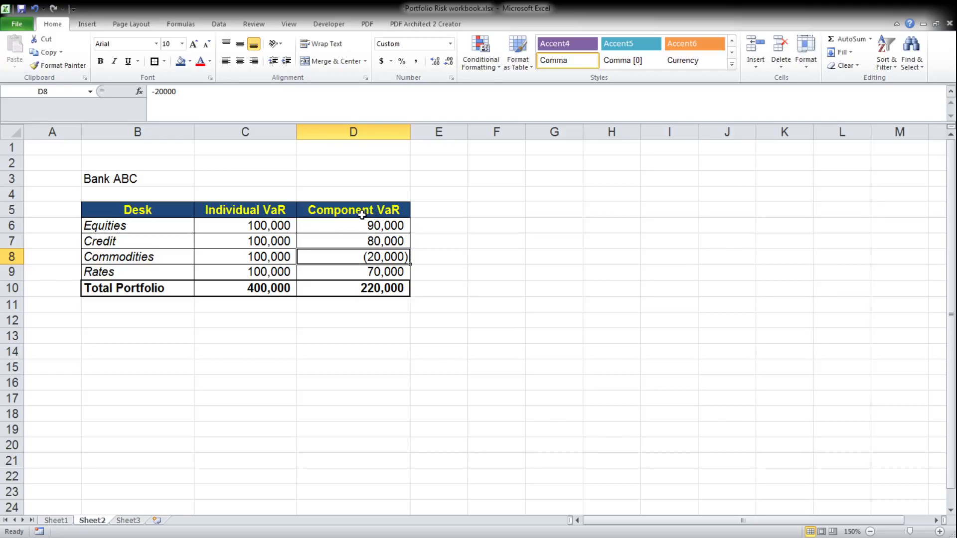
{"action": "left_click_drag", "start_coordinate": [394, 225], "coordinate": [386, 273]}
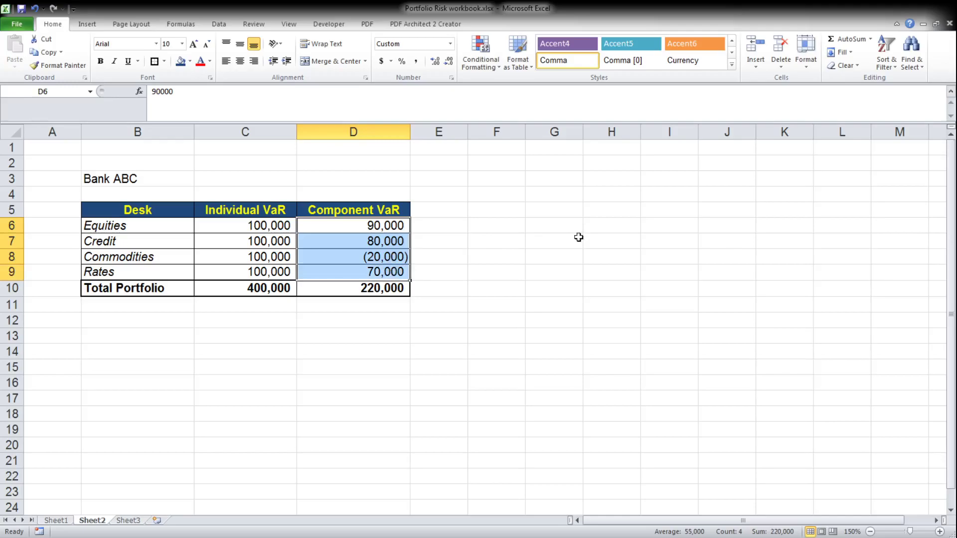